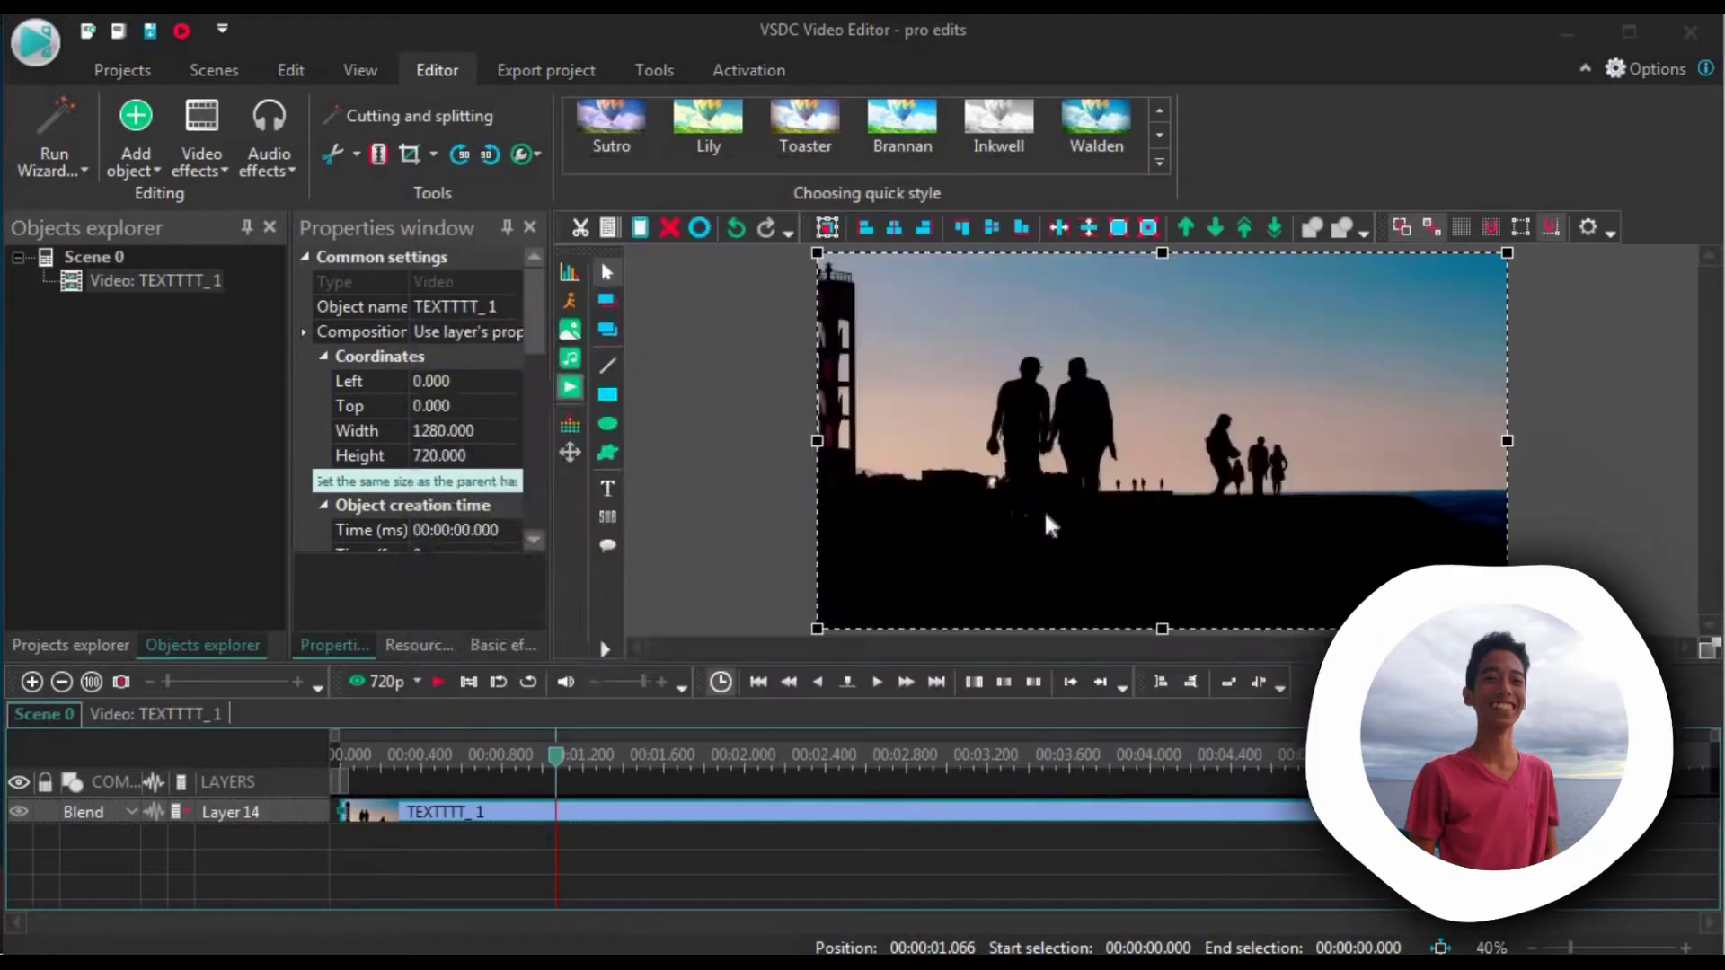
Step: Add the clouds clip and place it on Layer 15, starting where TEXTTTT_1 ends
click(1110, 624)
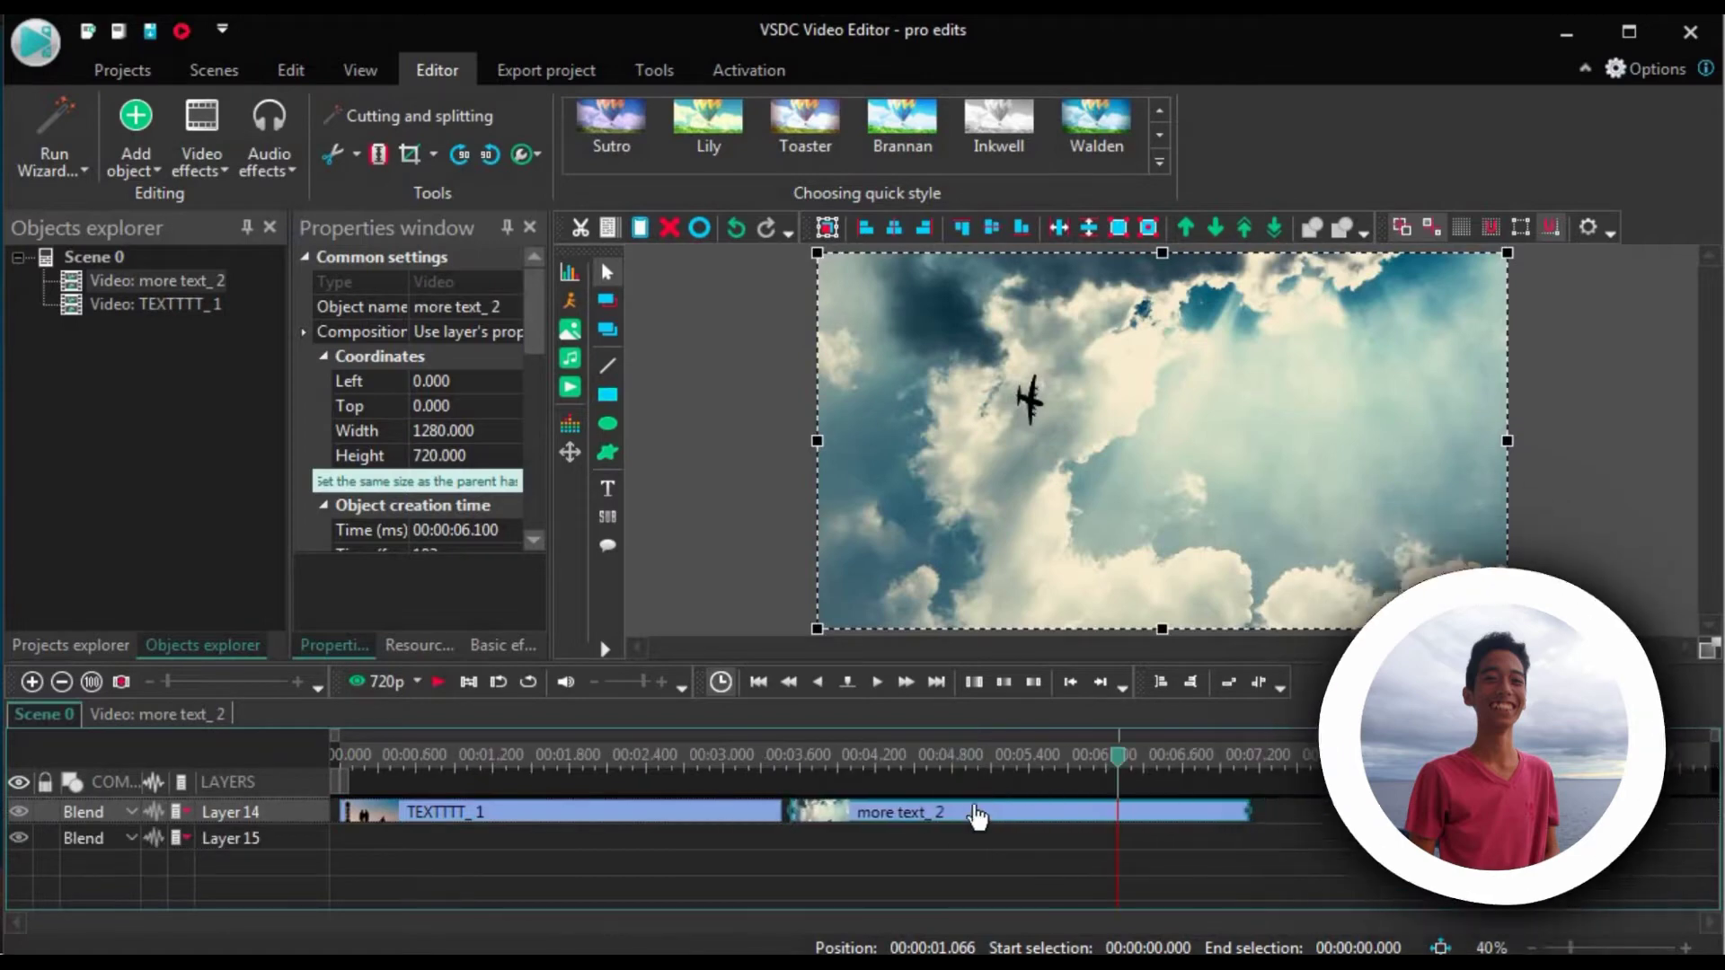
drag(977, 815, 1011, 838)
click(492, 756)
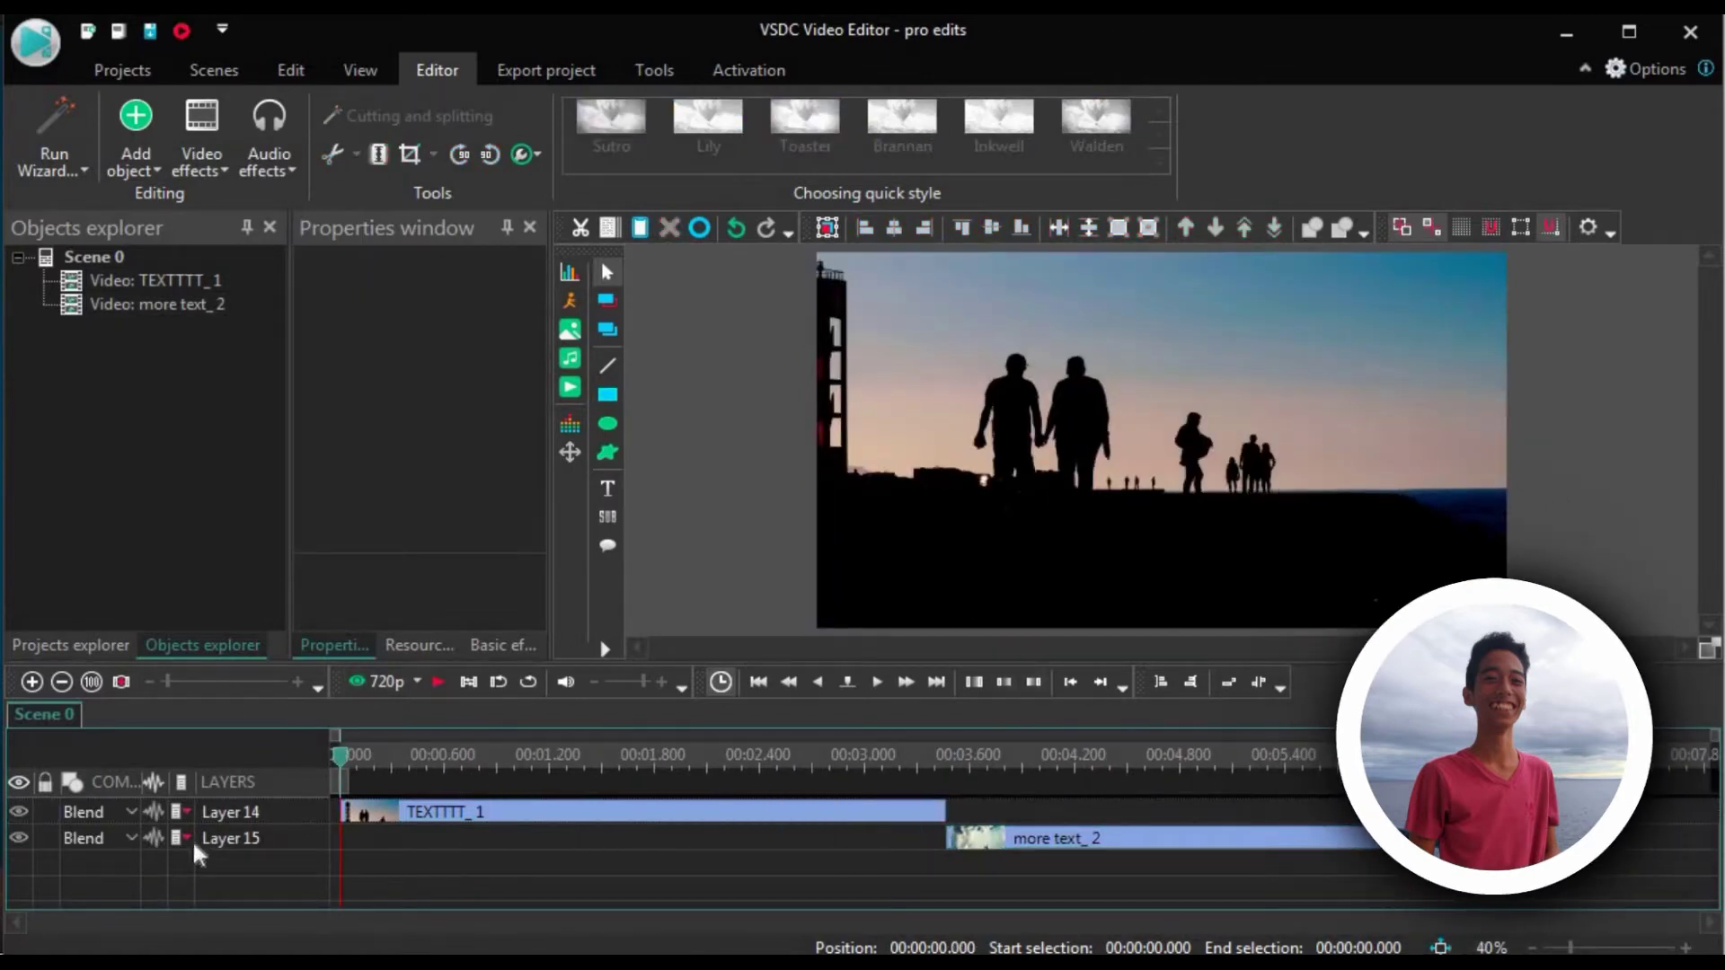
Step: Add a SUNSET text object over the sunset clip in 120 pt DFGothic-EB
click(661, 495)
click(1105, 624)
text(SUNSET)
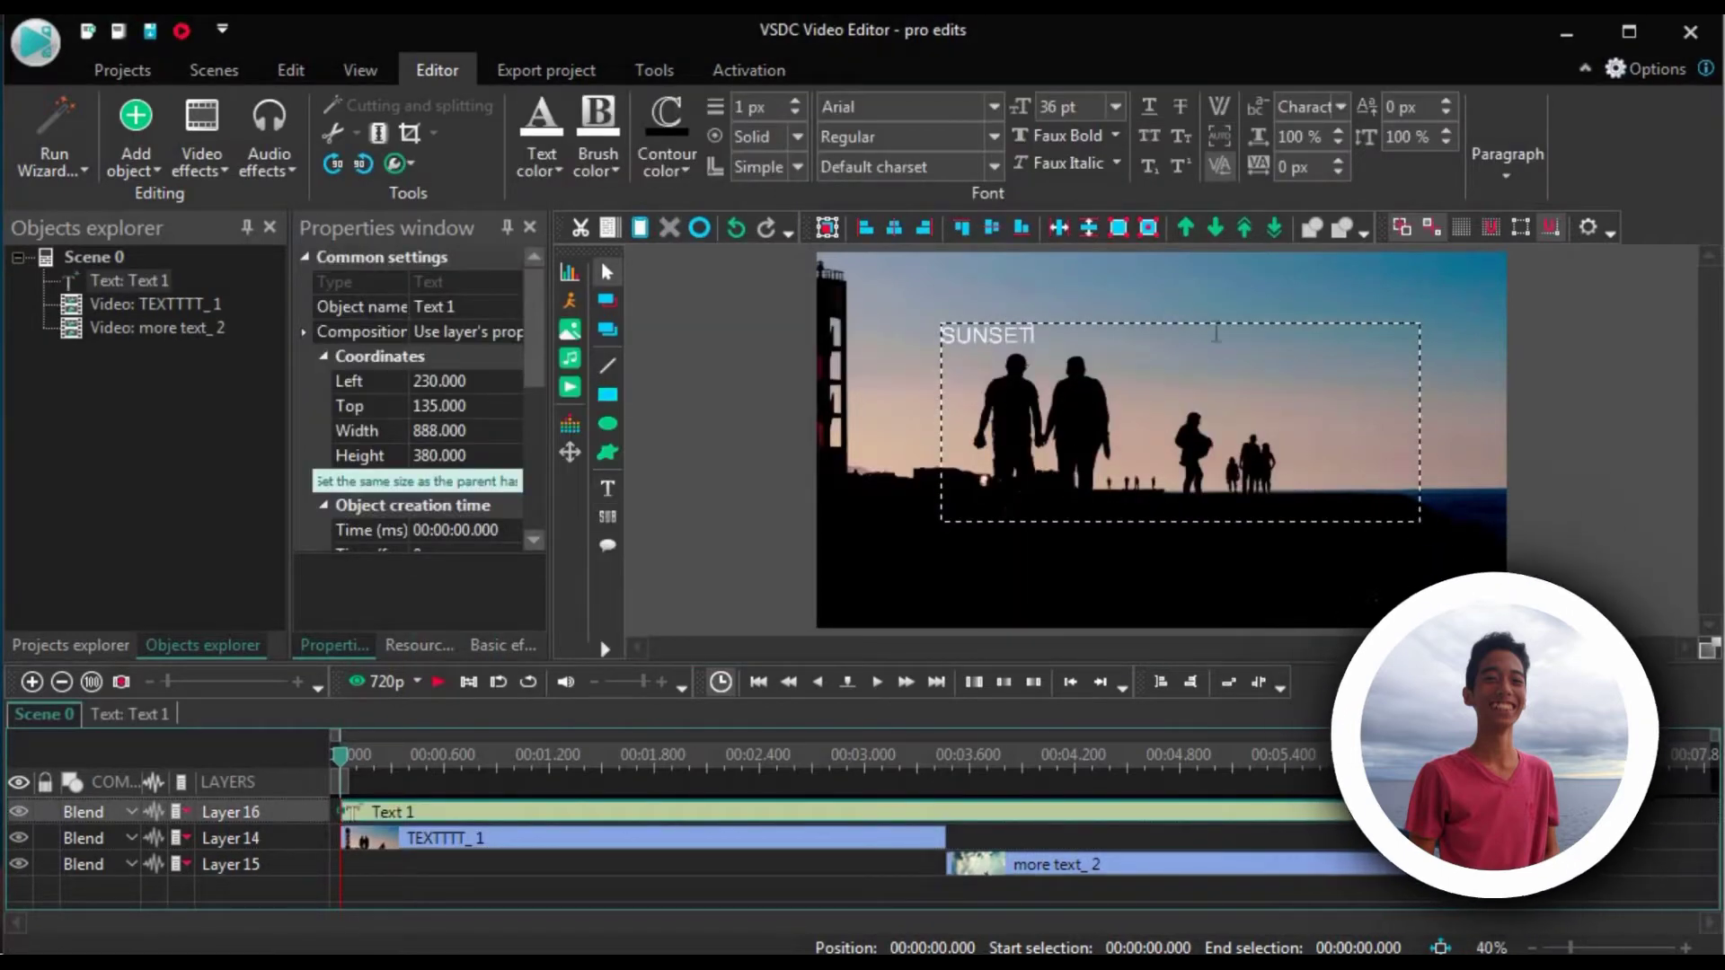
click(1113, 107)
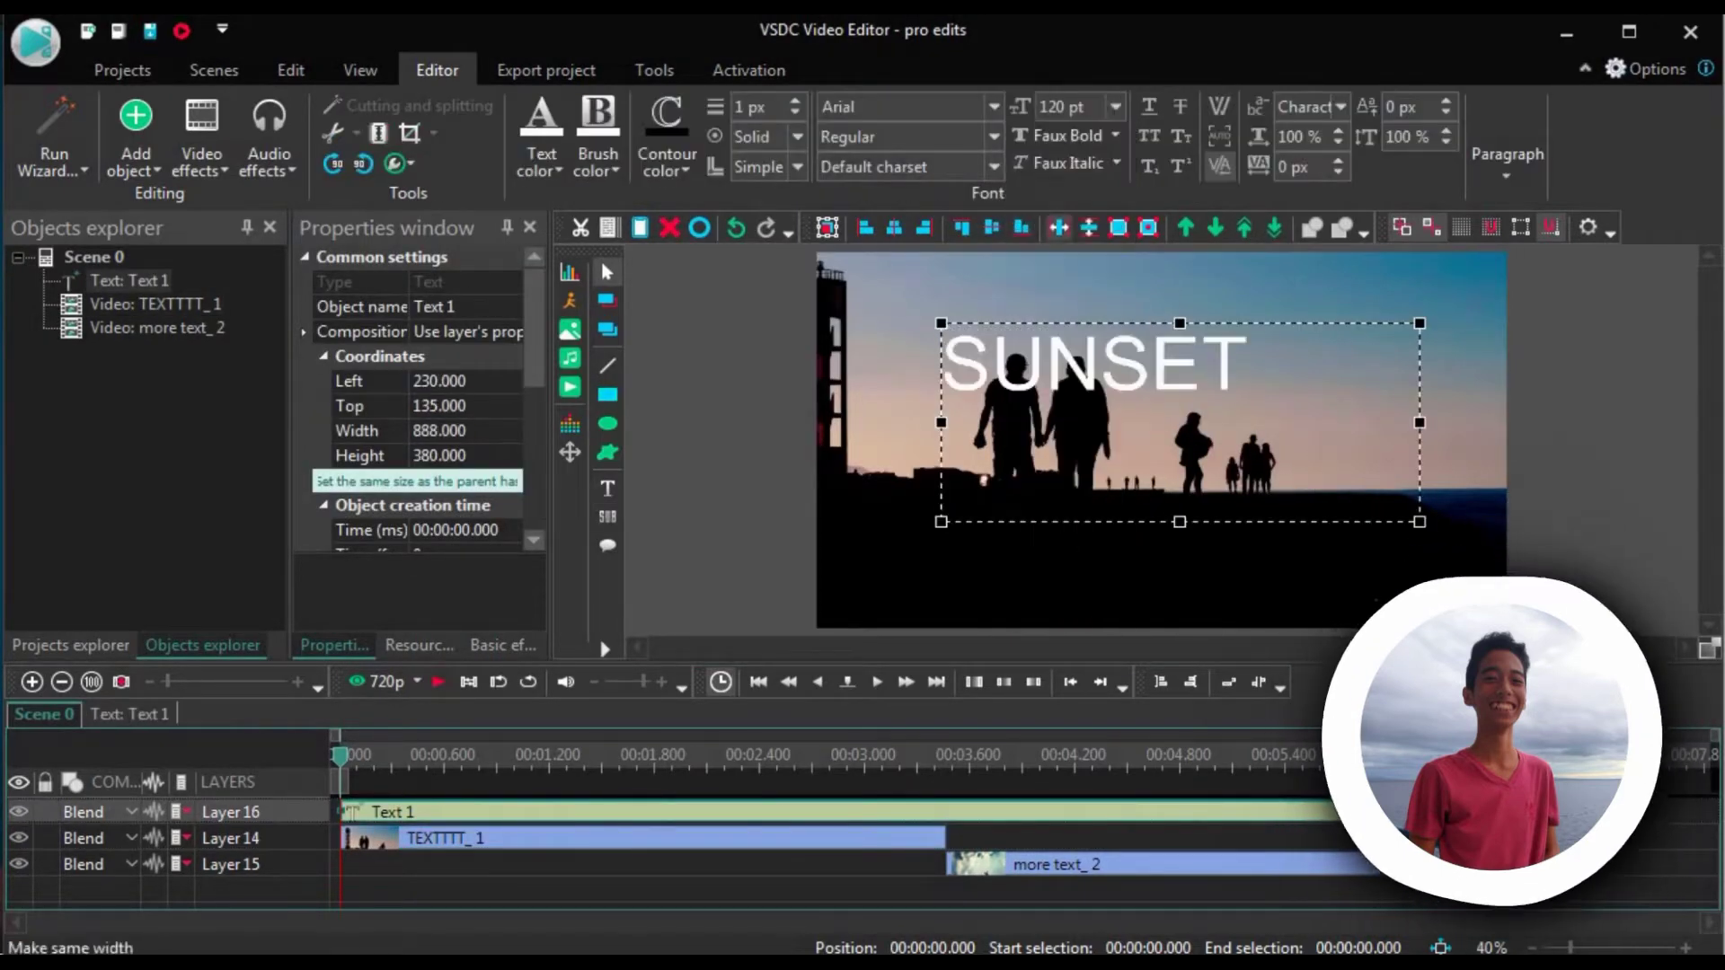
click(993, 107)
click(944, 431)
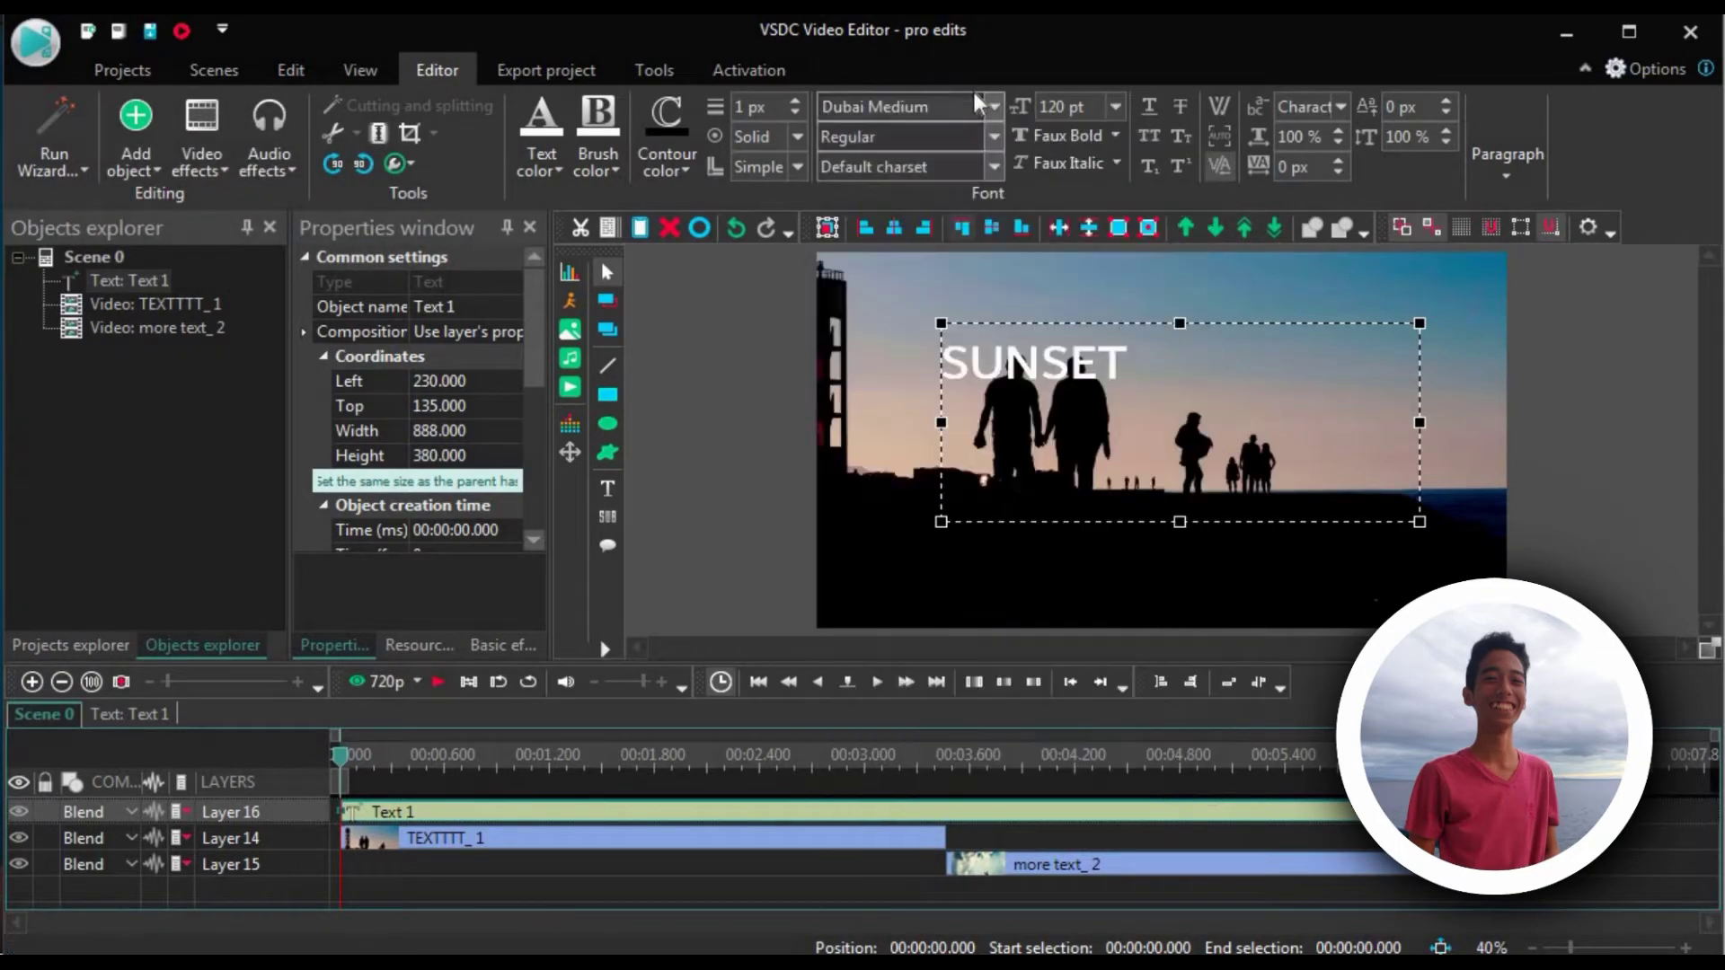
click(979, 107)
scroll(1011, 445, down, 10)
click(916, 250)
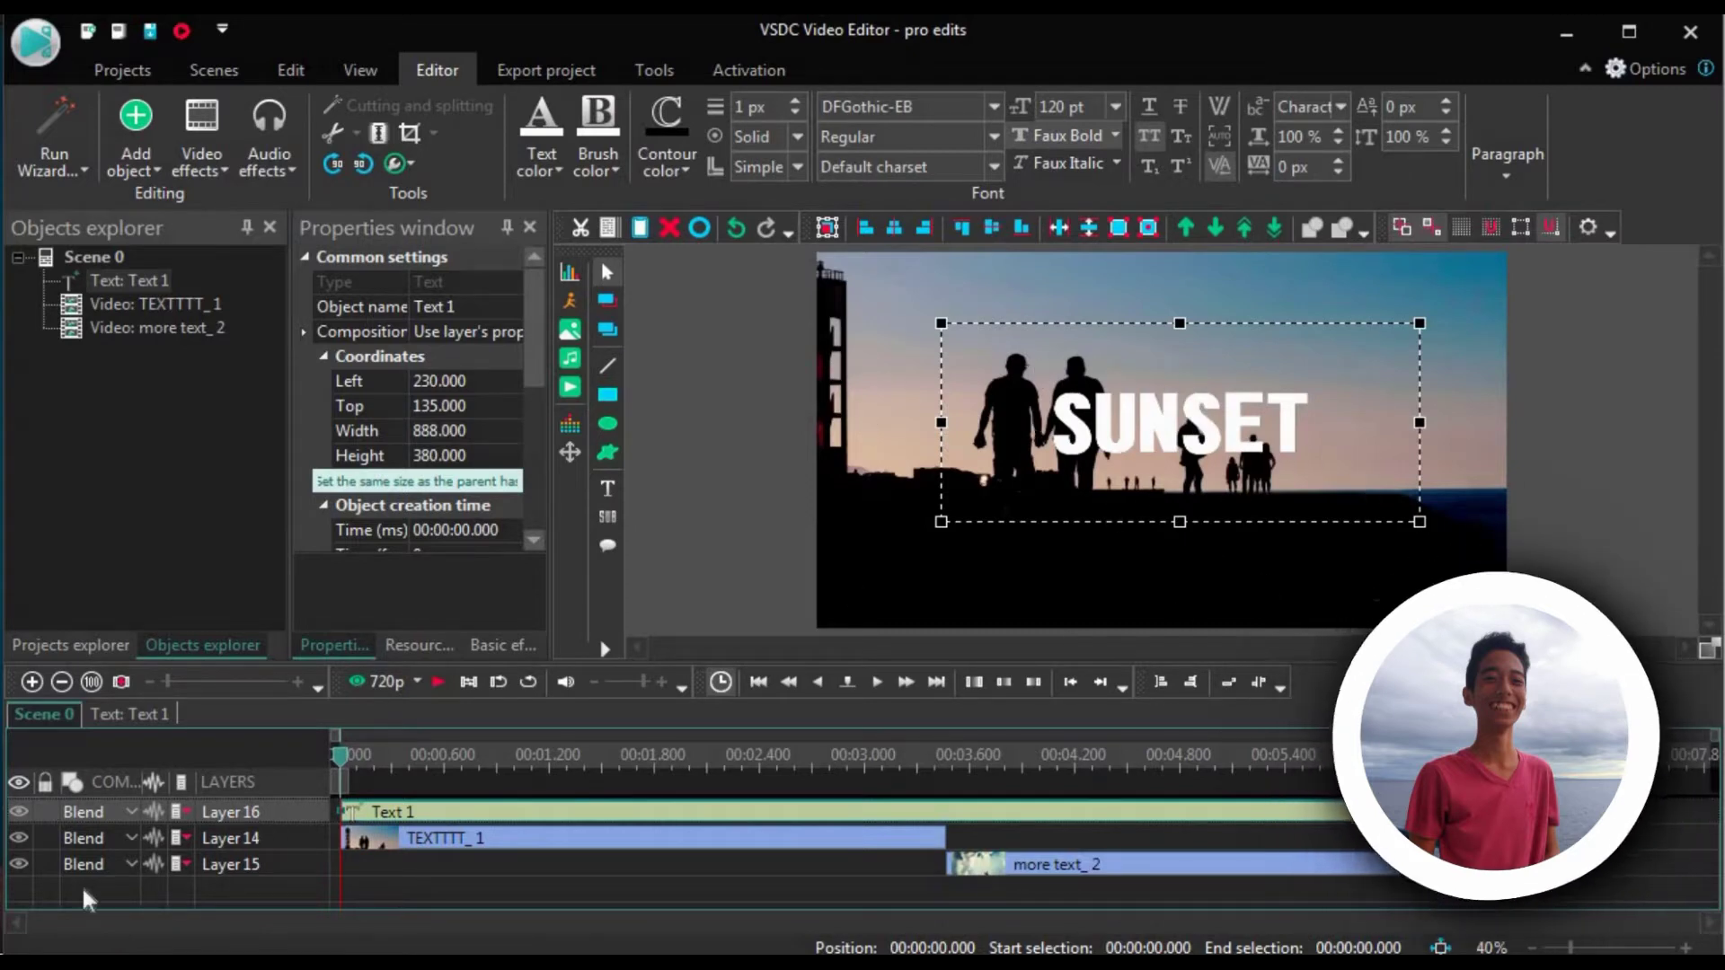
Step: Set Layer 16's blend mode to Overlay and enlarge the SUNSET text box
click(136, 814)
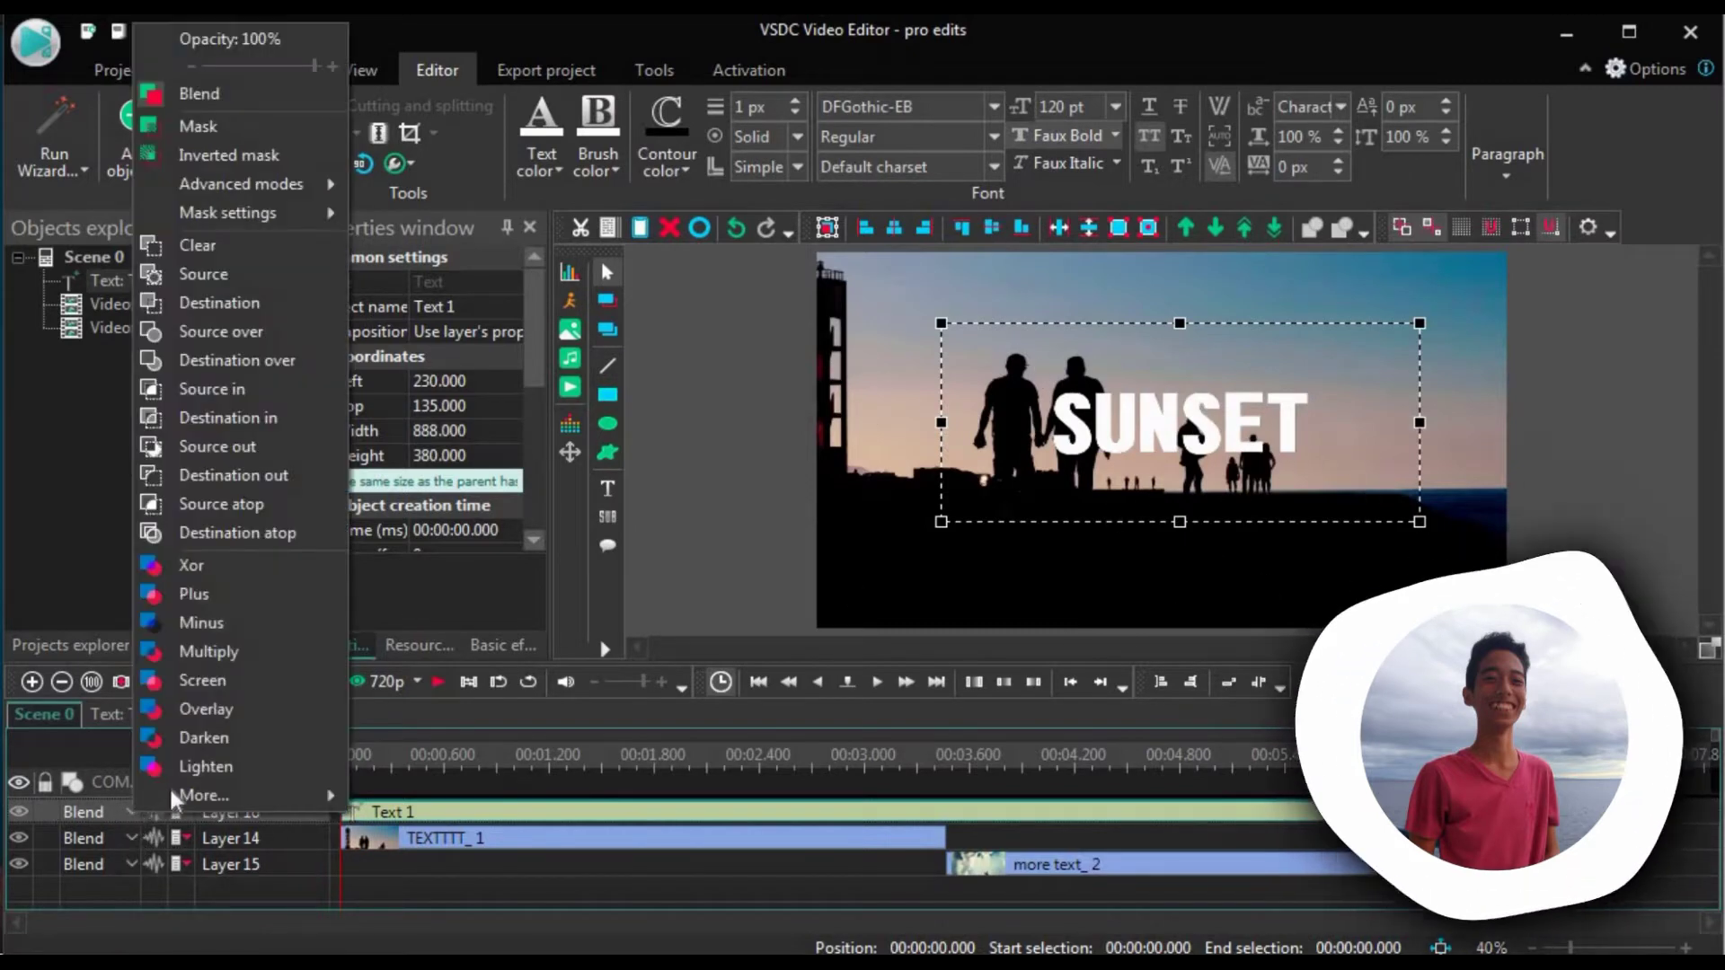
click(208, 709)
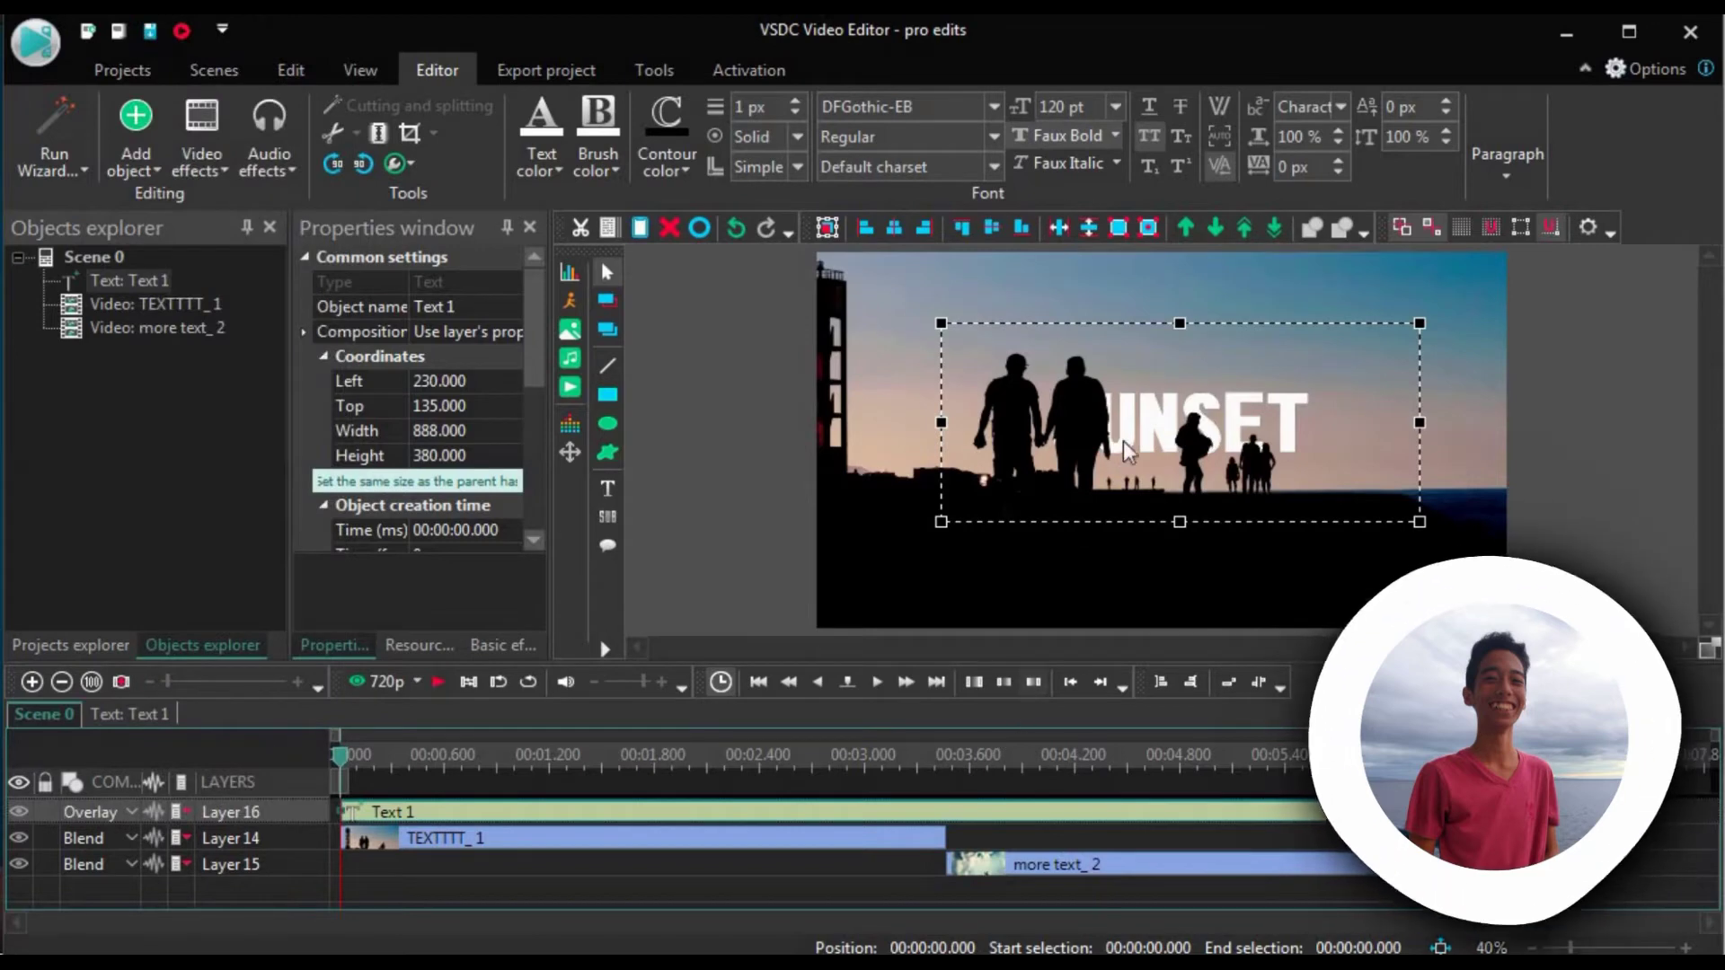
drag(939, 322, 920, 299)
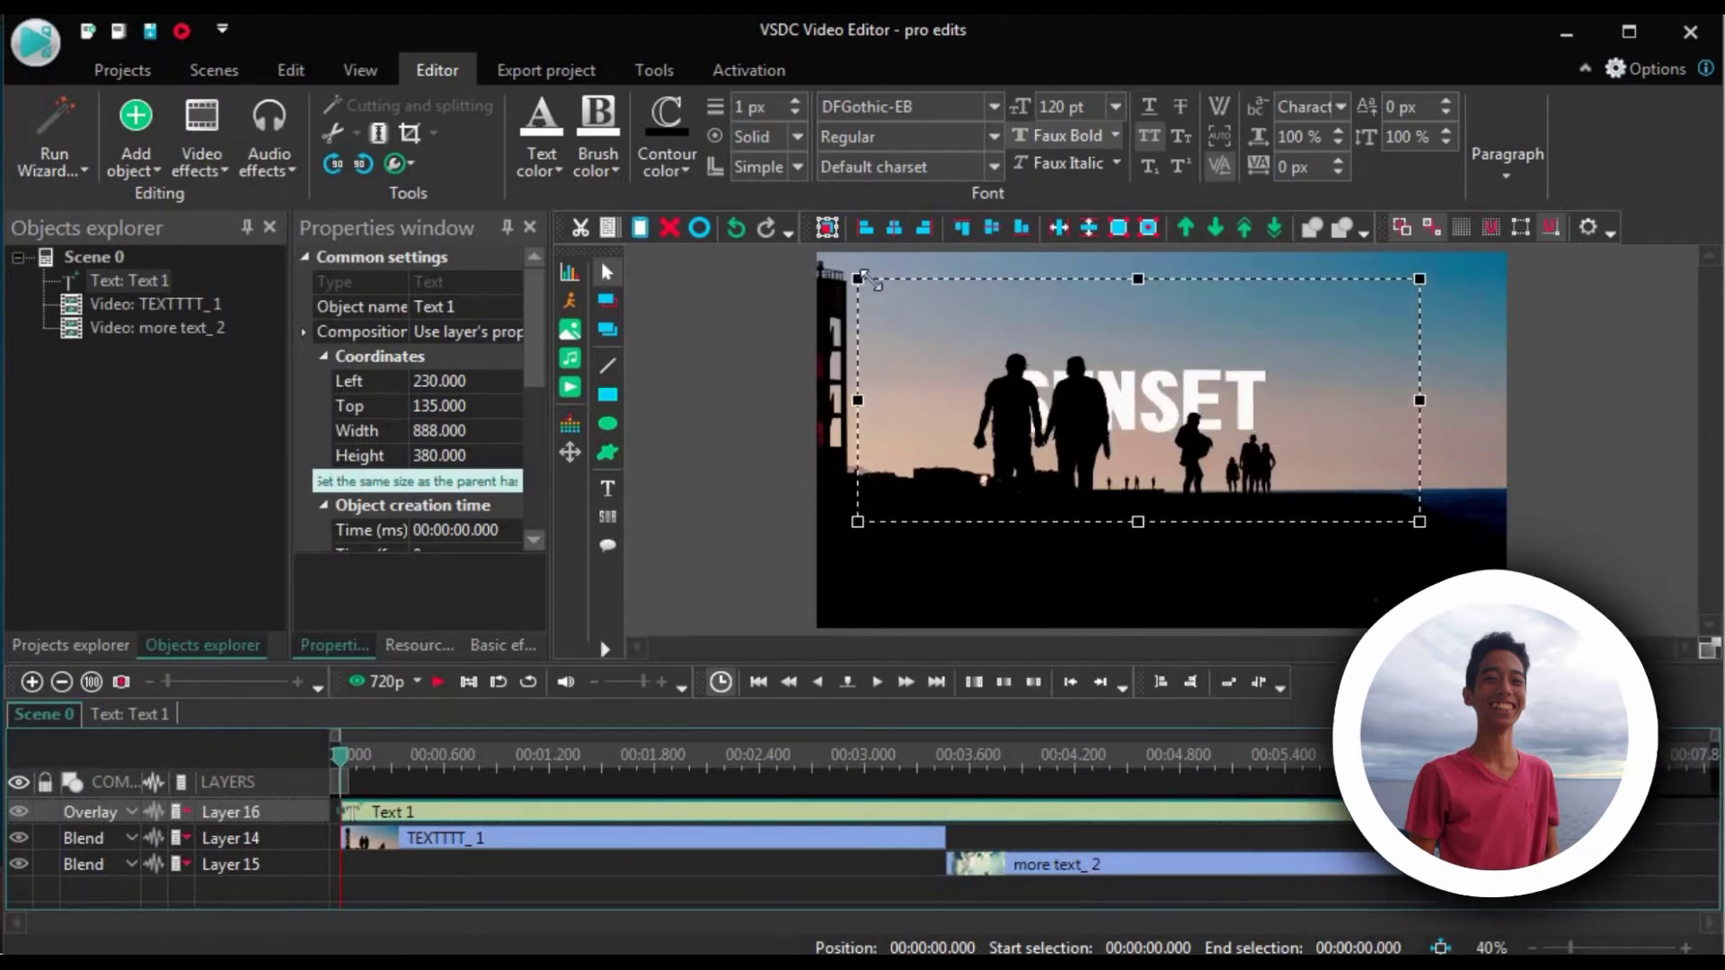
Step: Make the SUNSET title 168 pt and center it vertically
click(1114, 107)
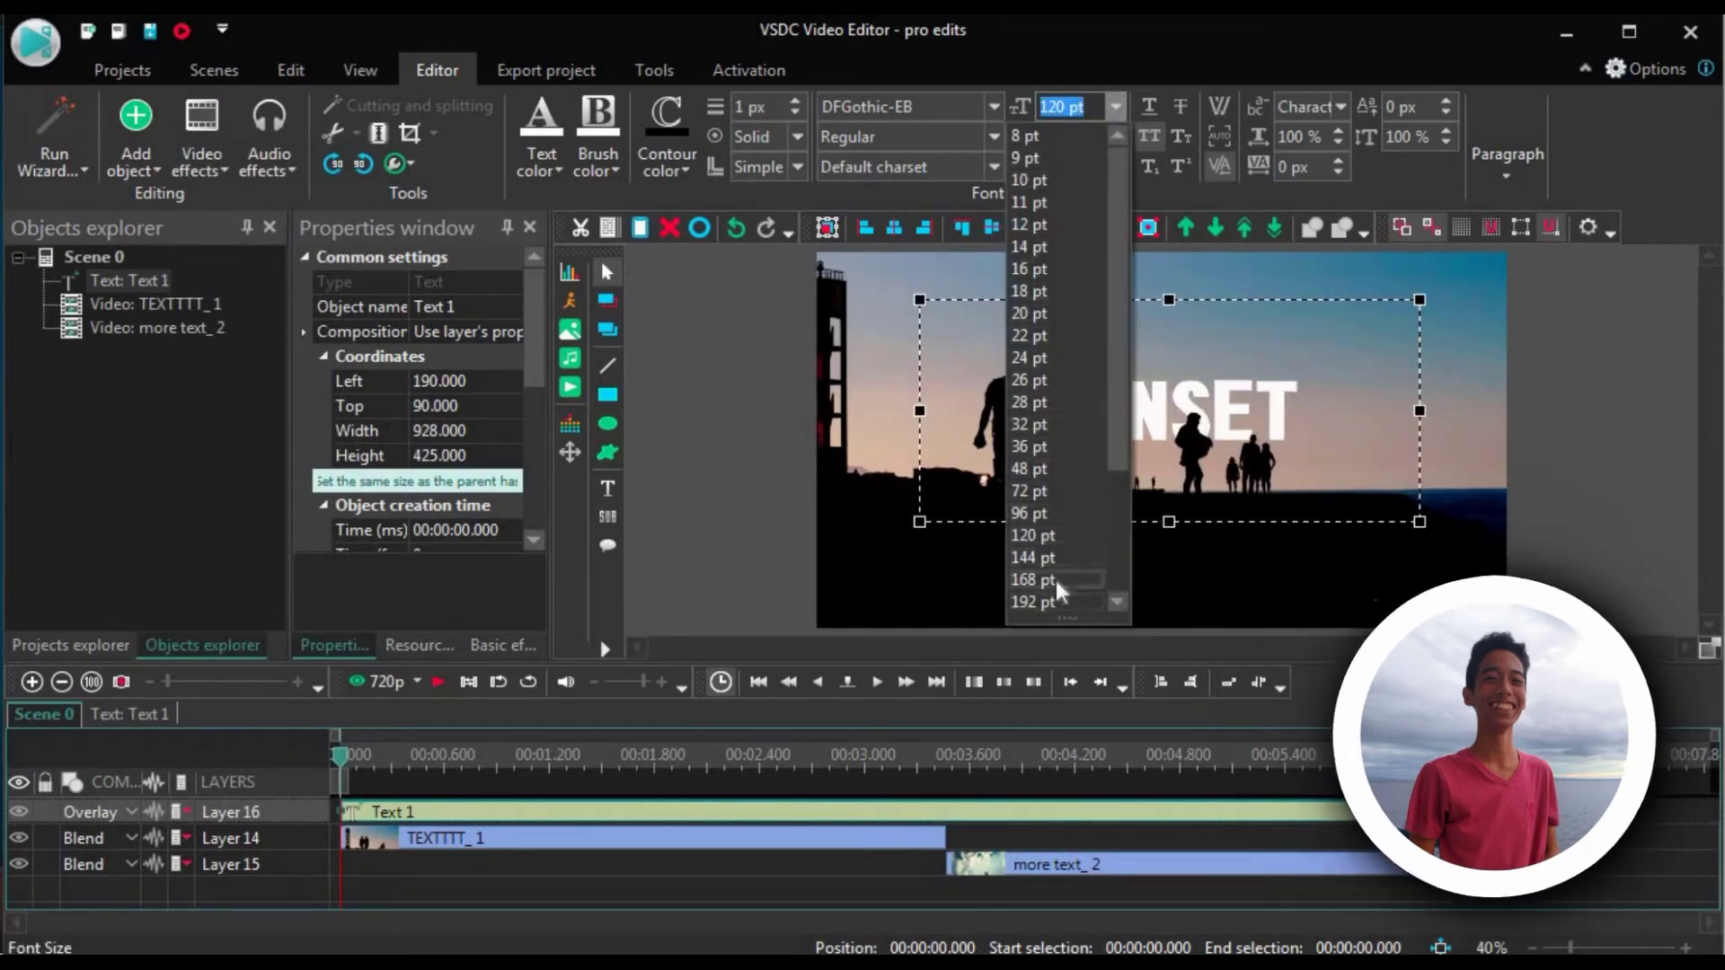
click(1035, 580)
click(962, 227)
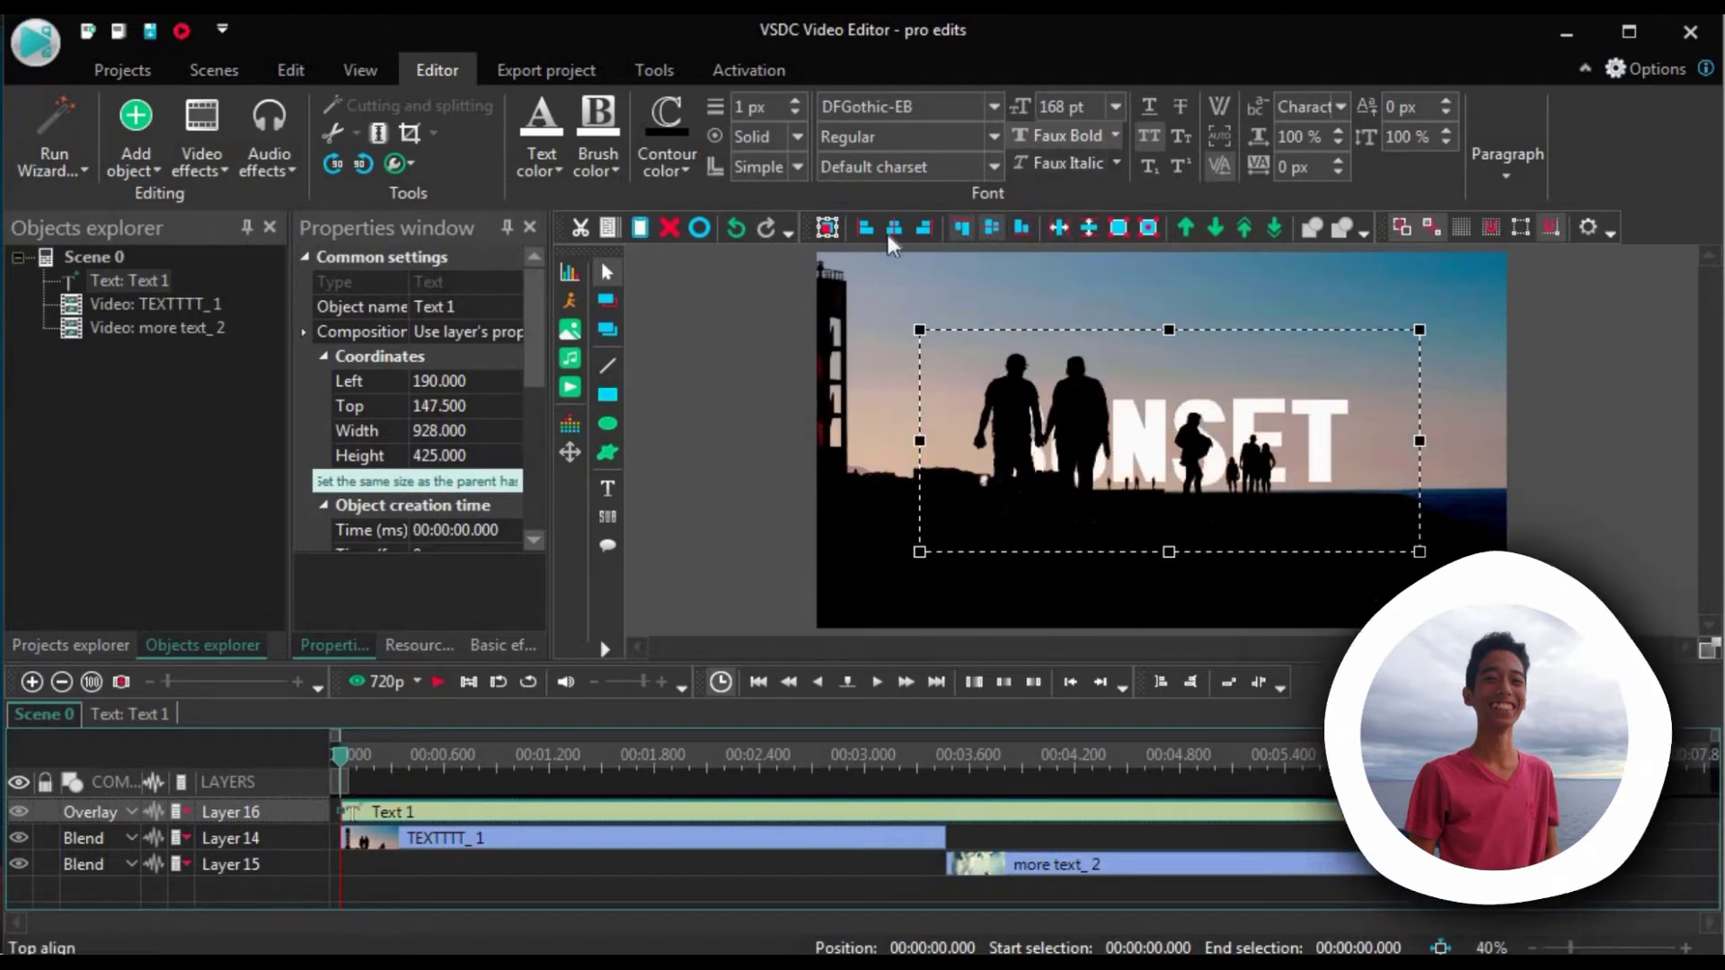
Step: Preview the blended title twice, then move the playhead to the cloud clip's start
click(435, 683)
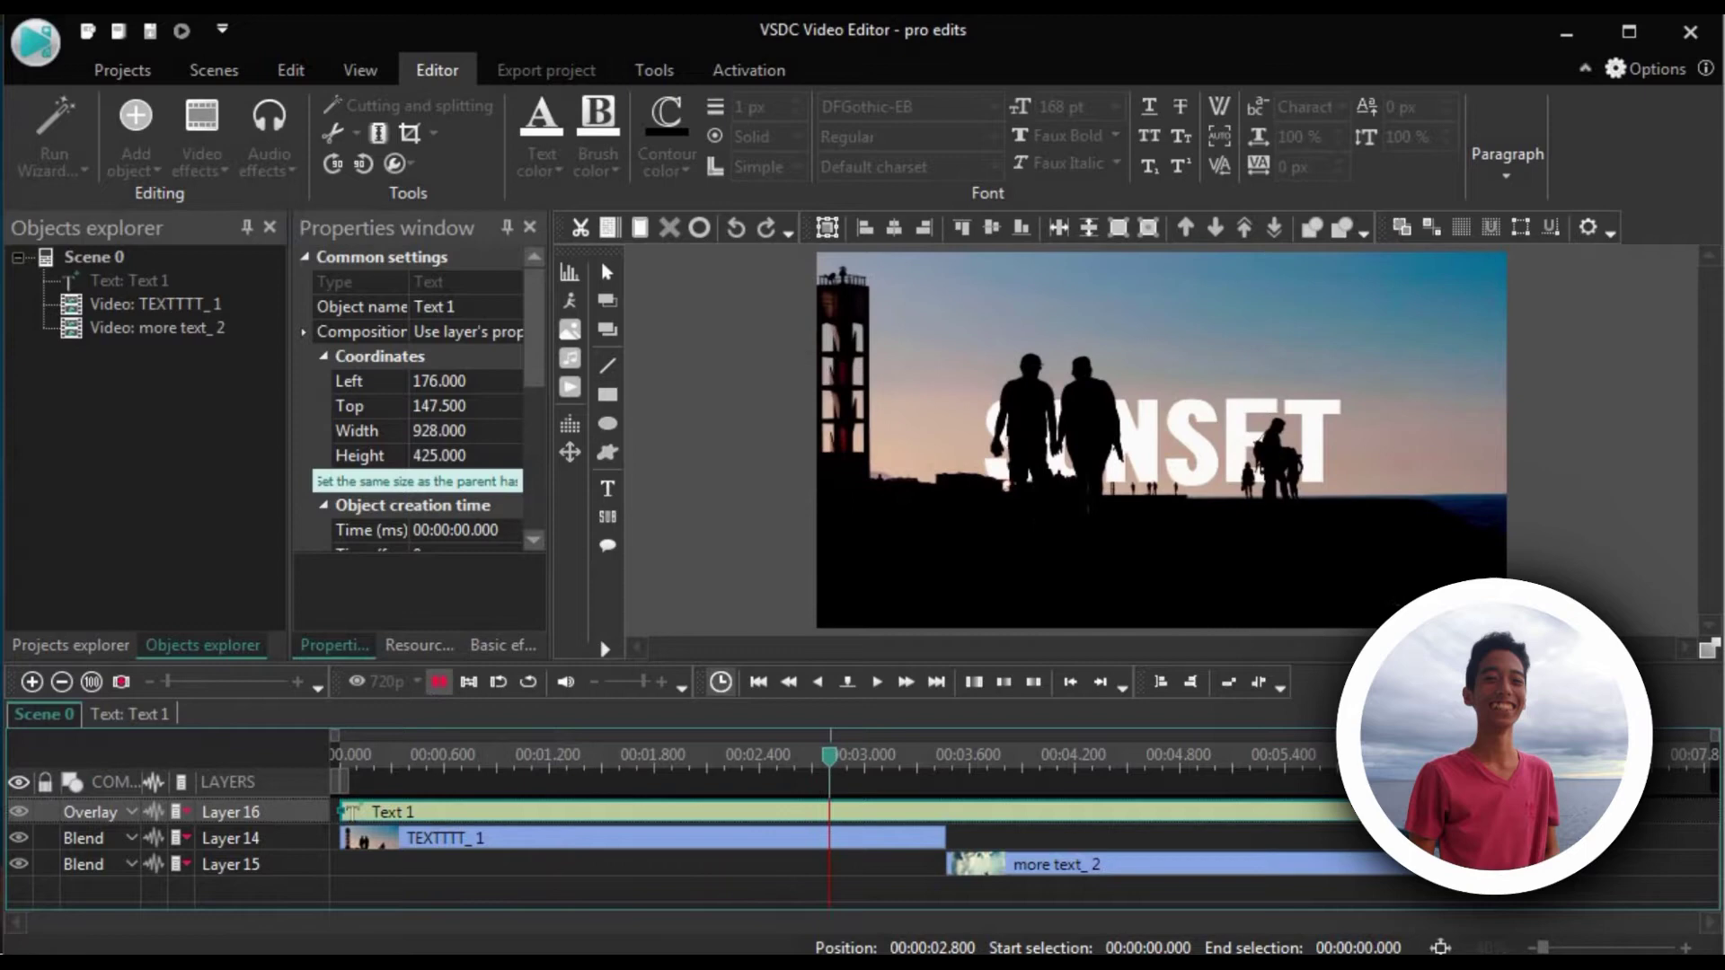
click(437, 682)
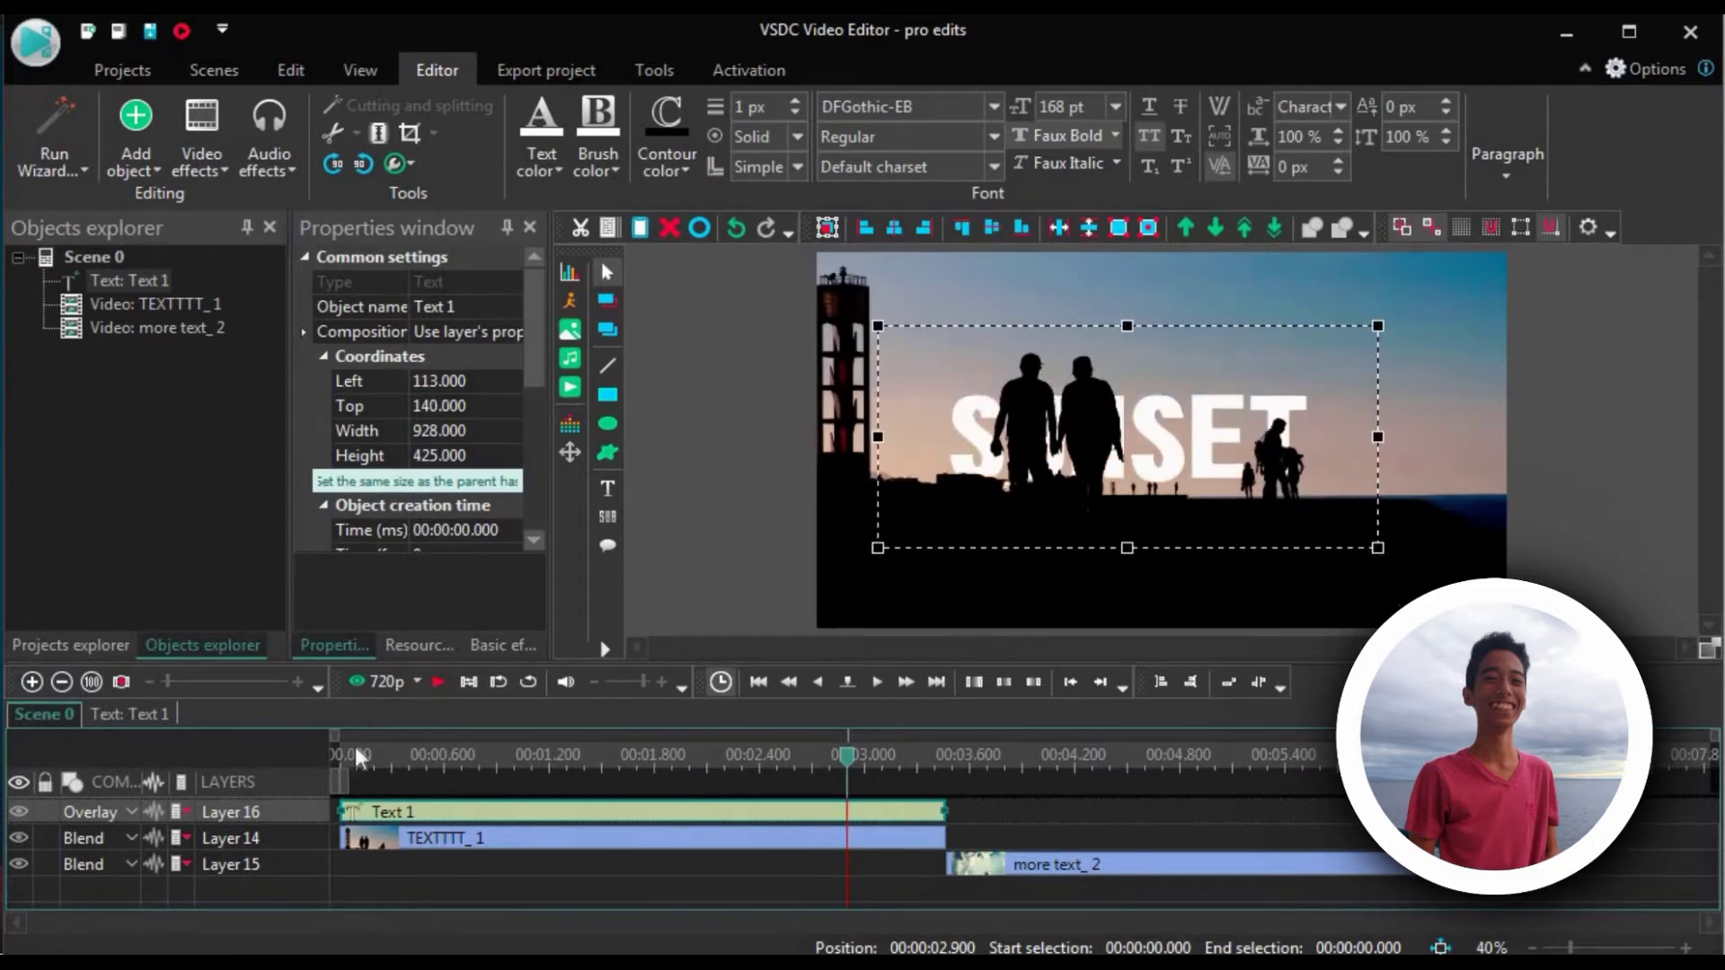
click(439, 686)
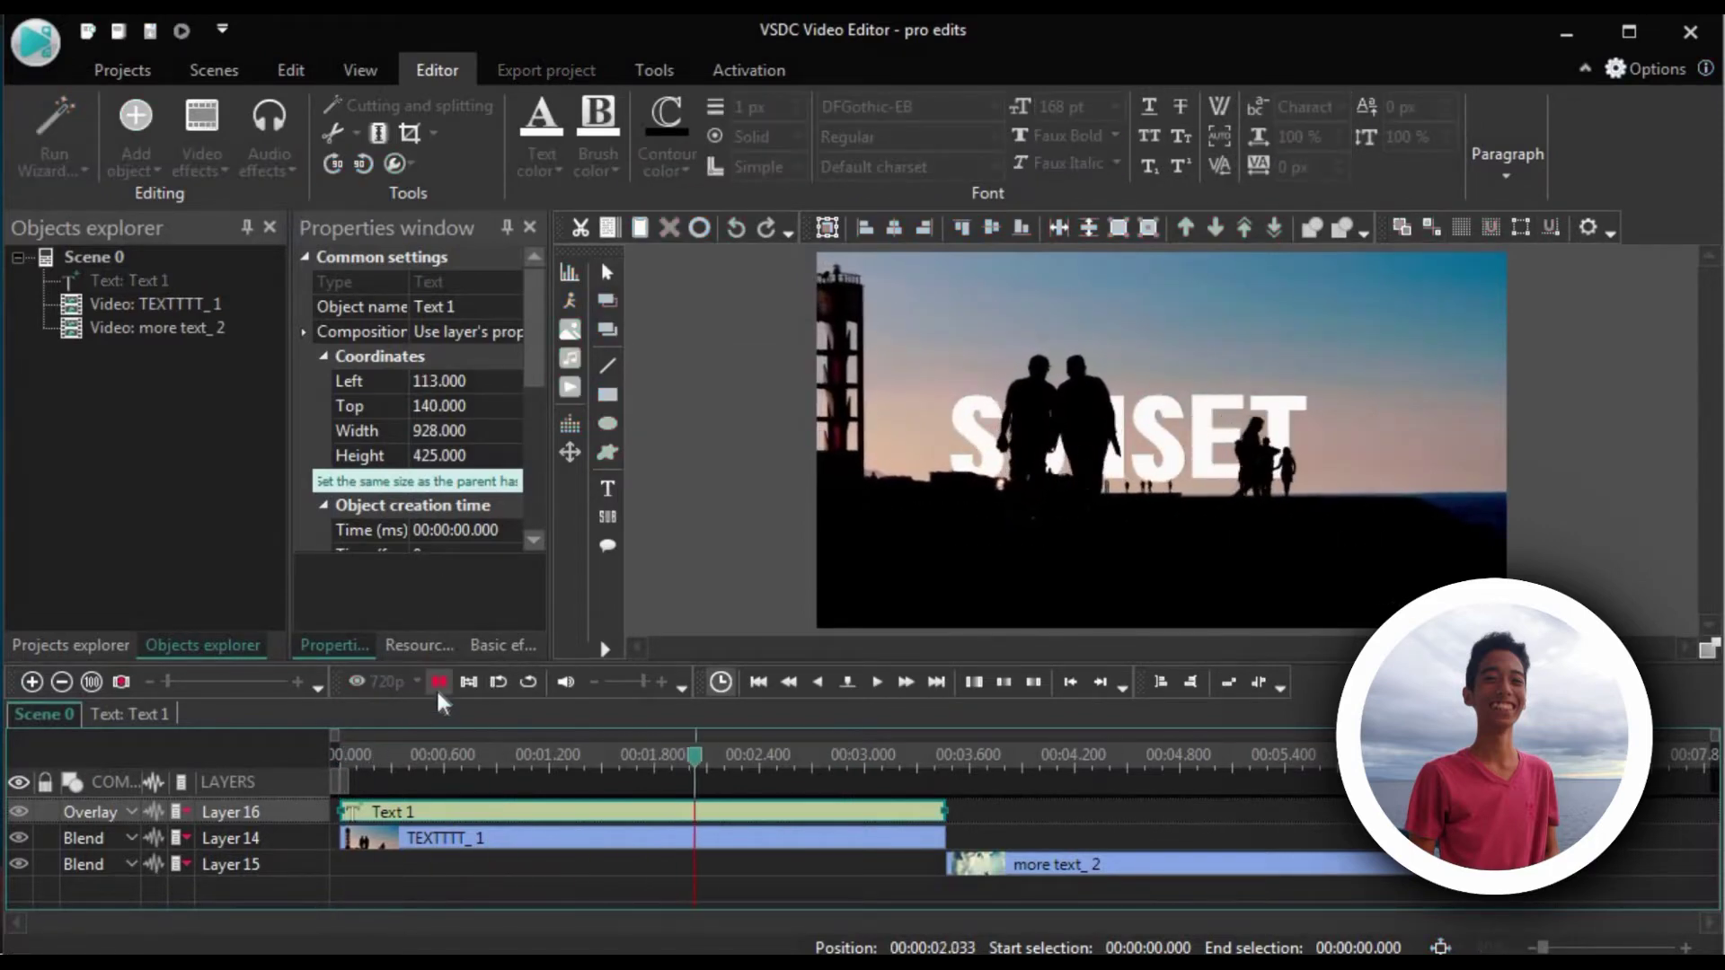
click(440, 685)
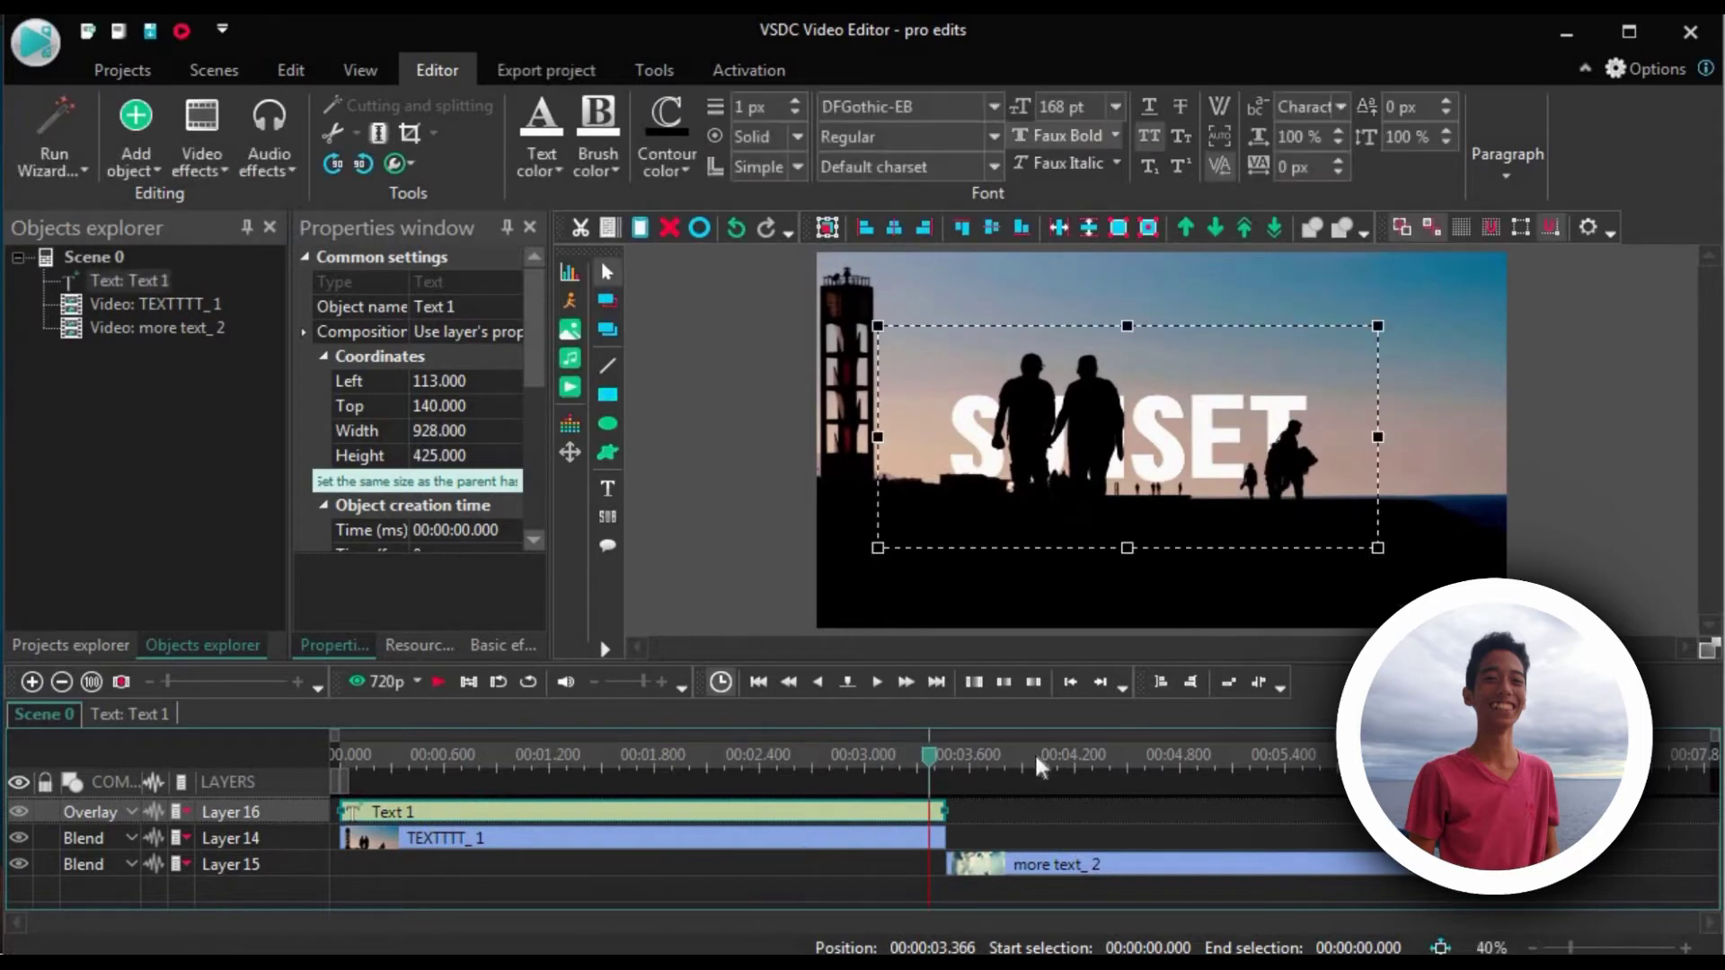
click(953, 761)
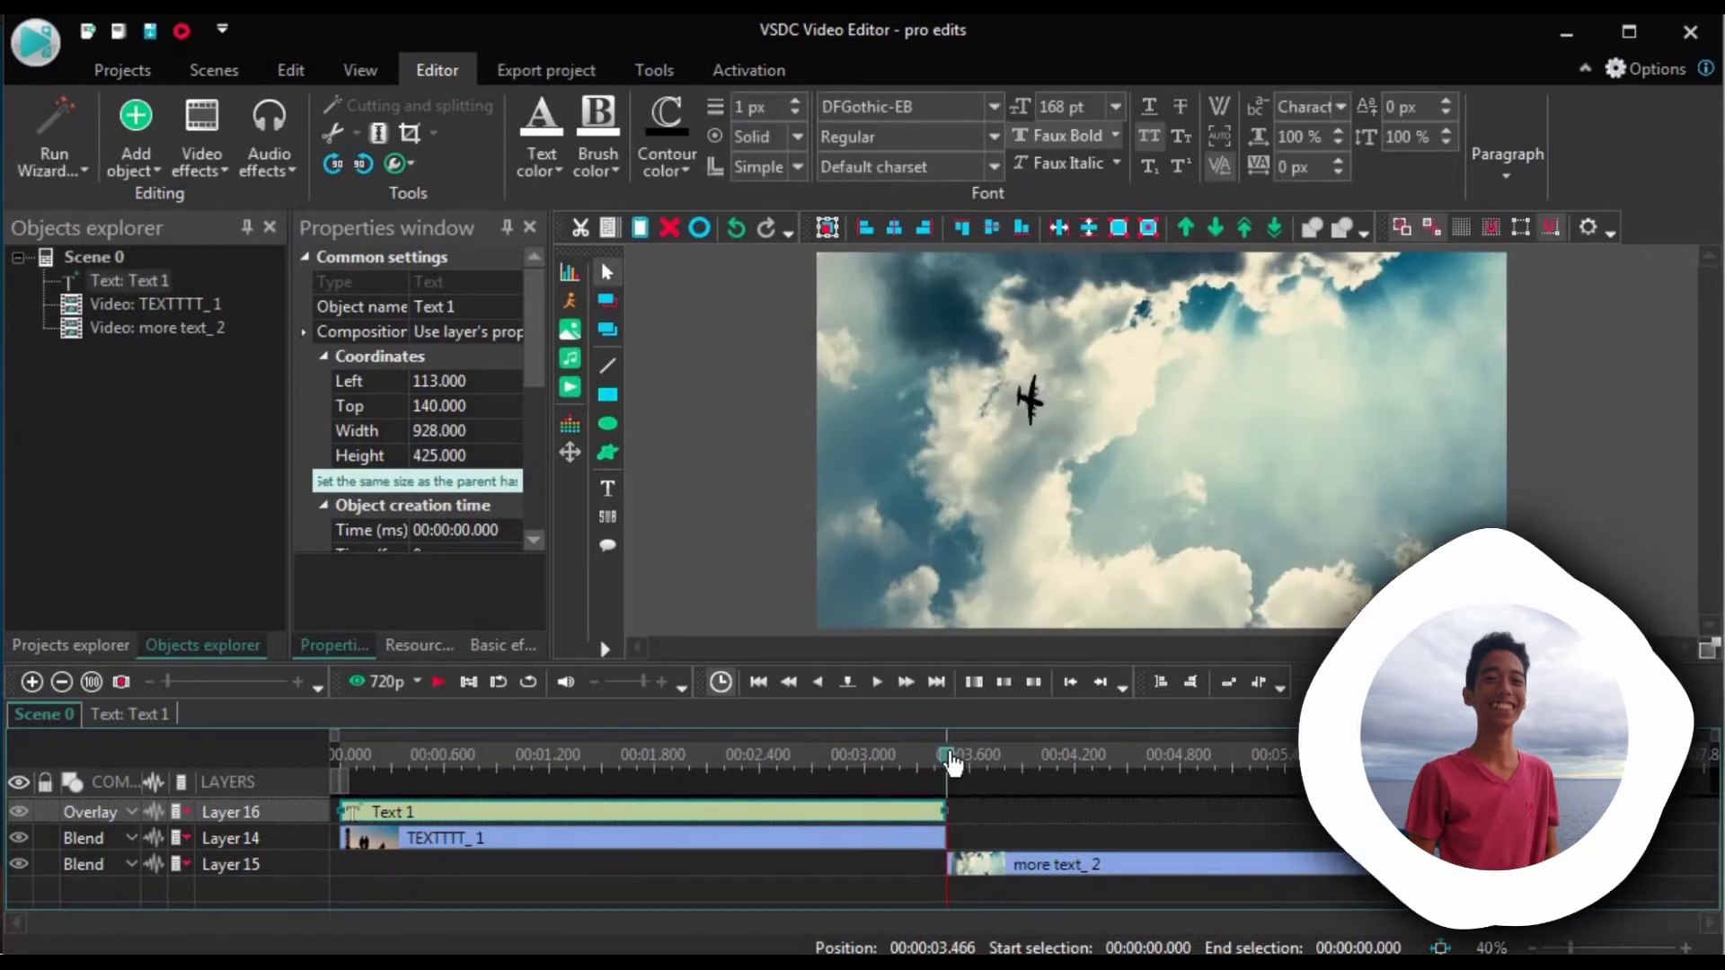
click(606, 487)
Step: Add a SKY text object at 3.466 s and move it onto Layer 16
click(683, 491)
key(Return)
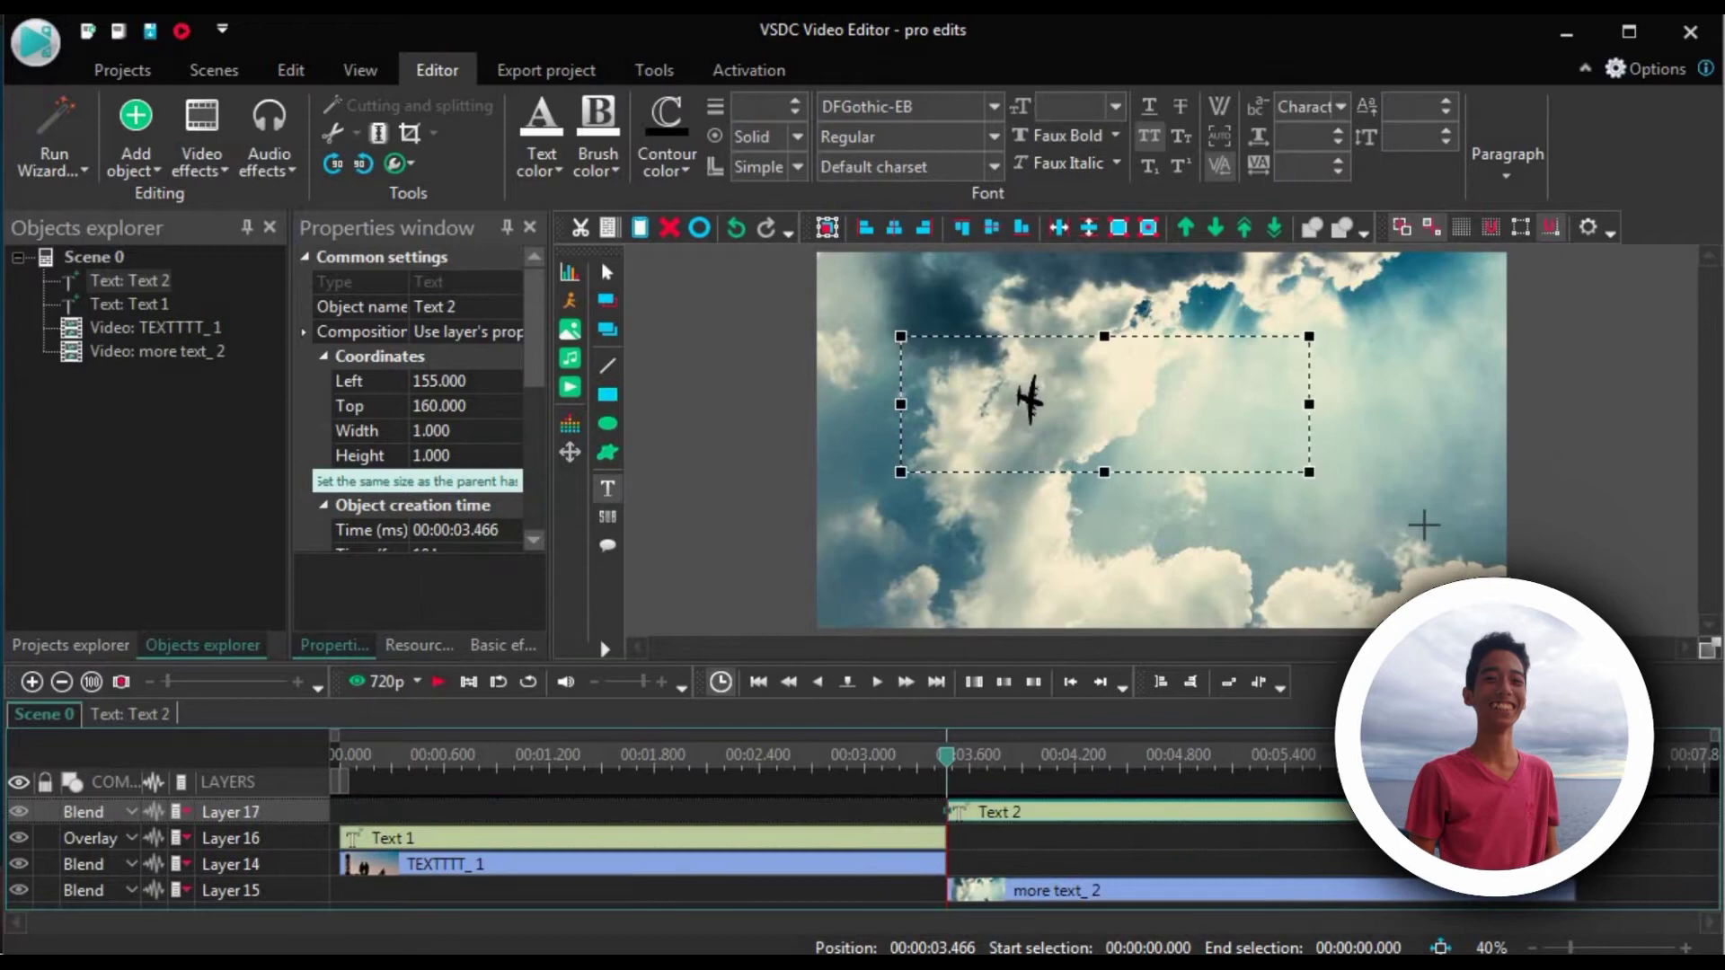
drag(1008, 814, 1009, 838)
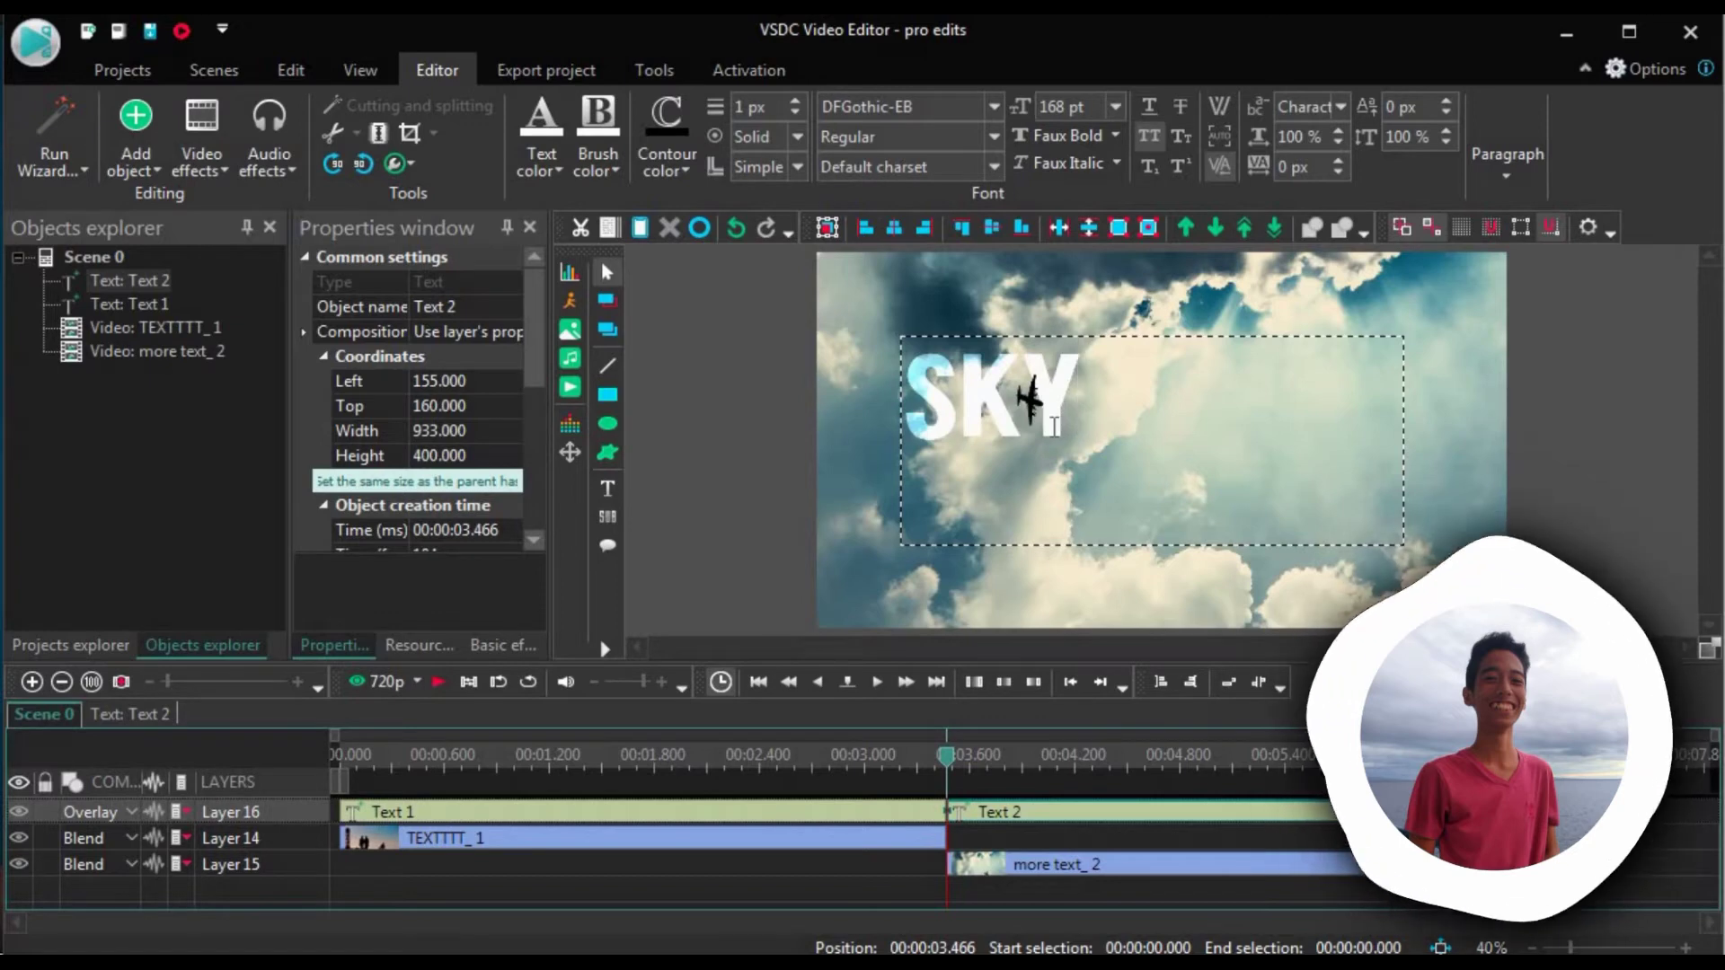
Step: Reposition the SKY title, center-align its text, and set it to 192 pt
drag(1055, 420, 1037, 536)
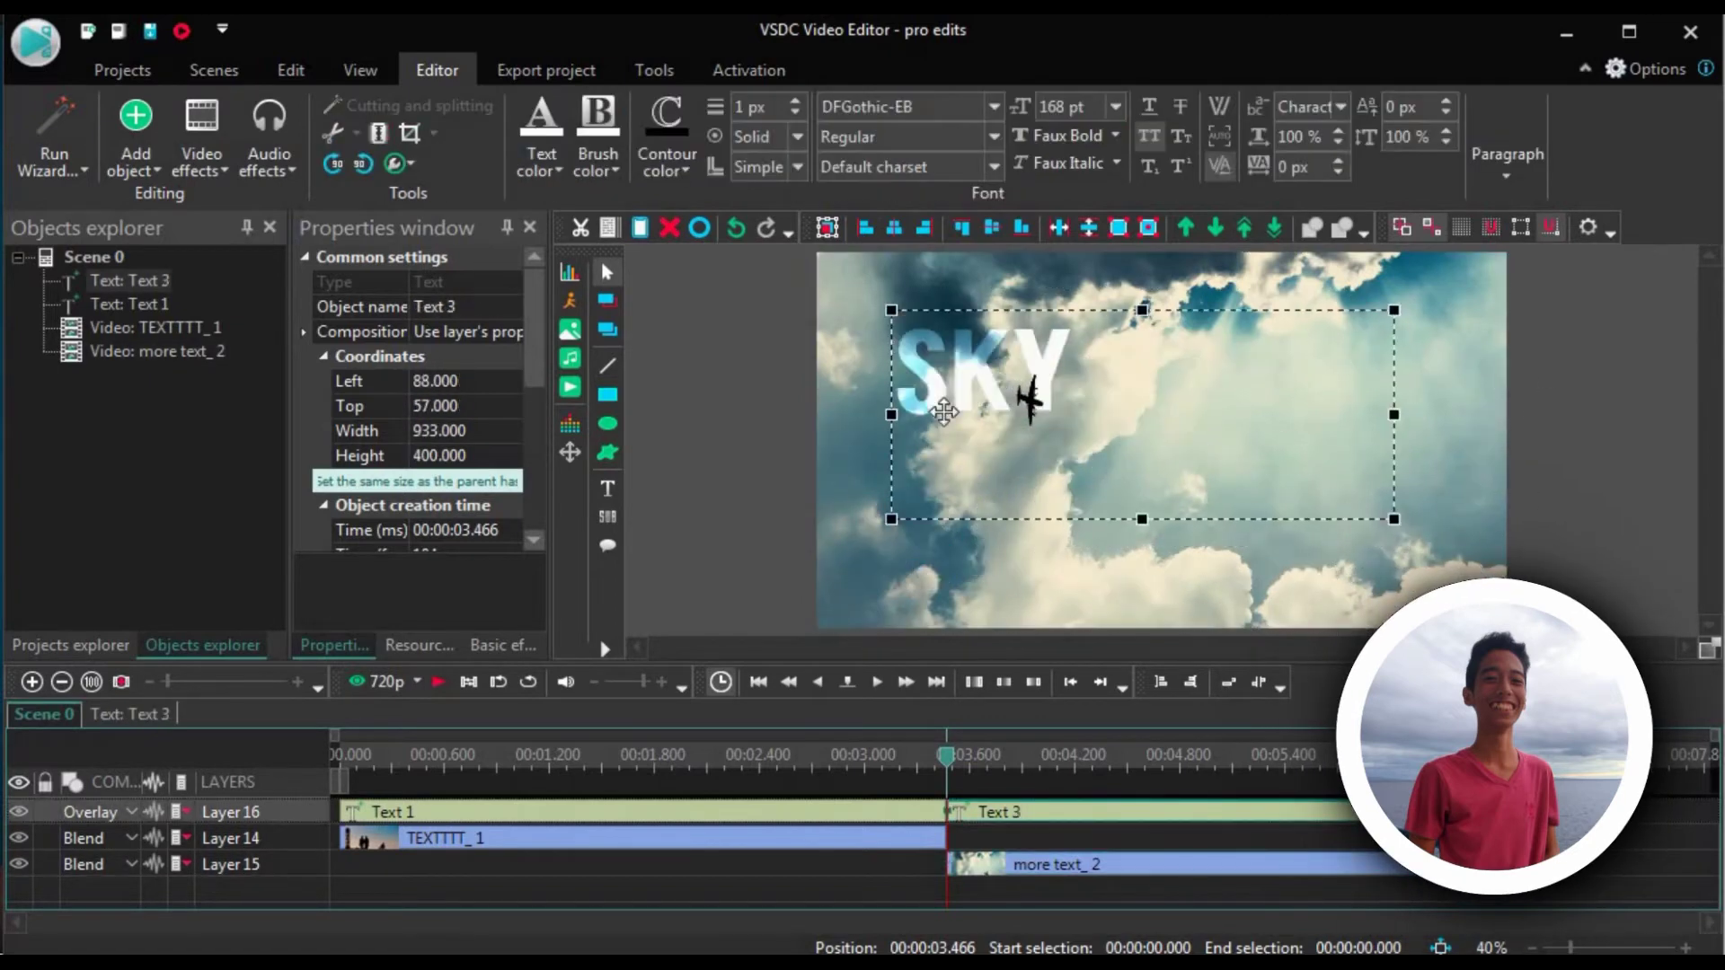
click(1507, 175)
click(1429, 270)
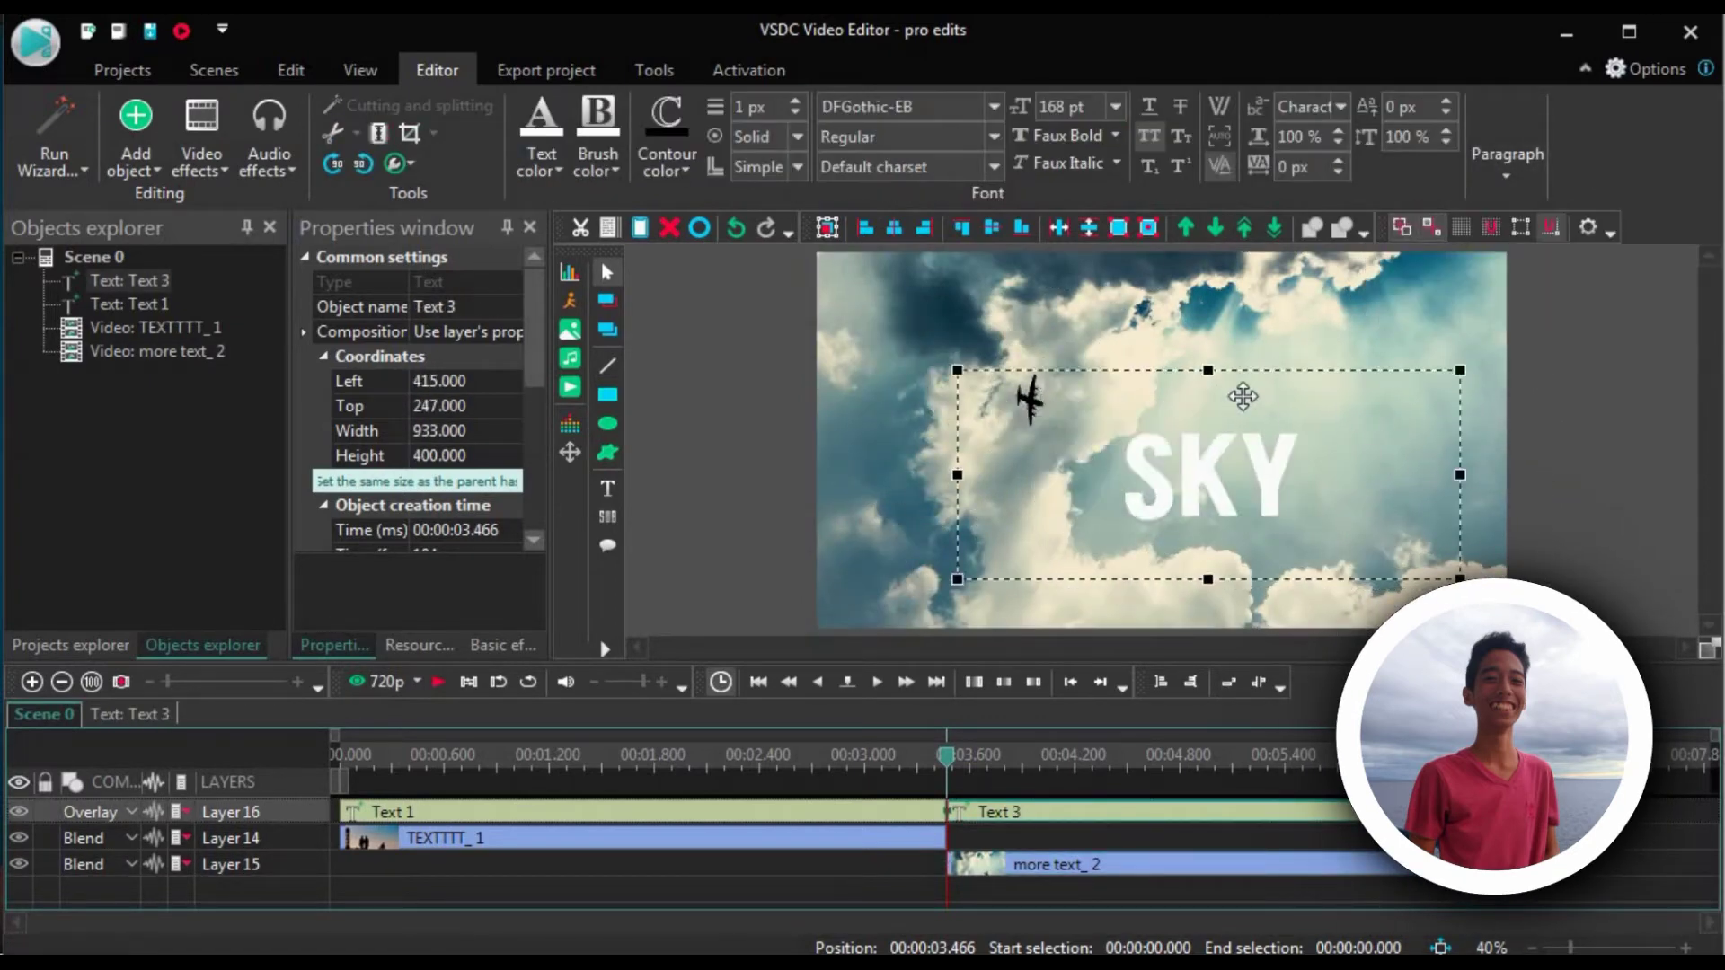
click(1116, 107)
click(1058, 405)
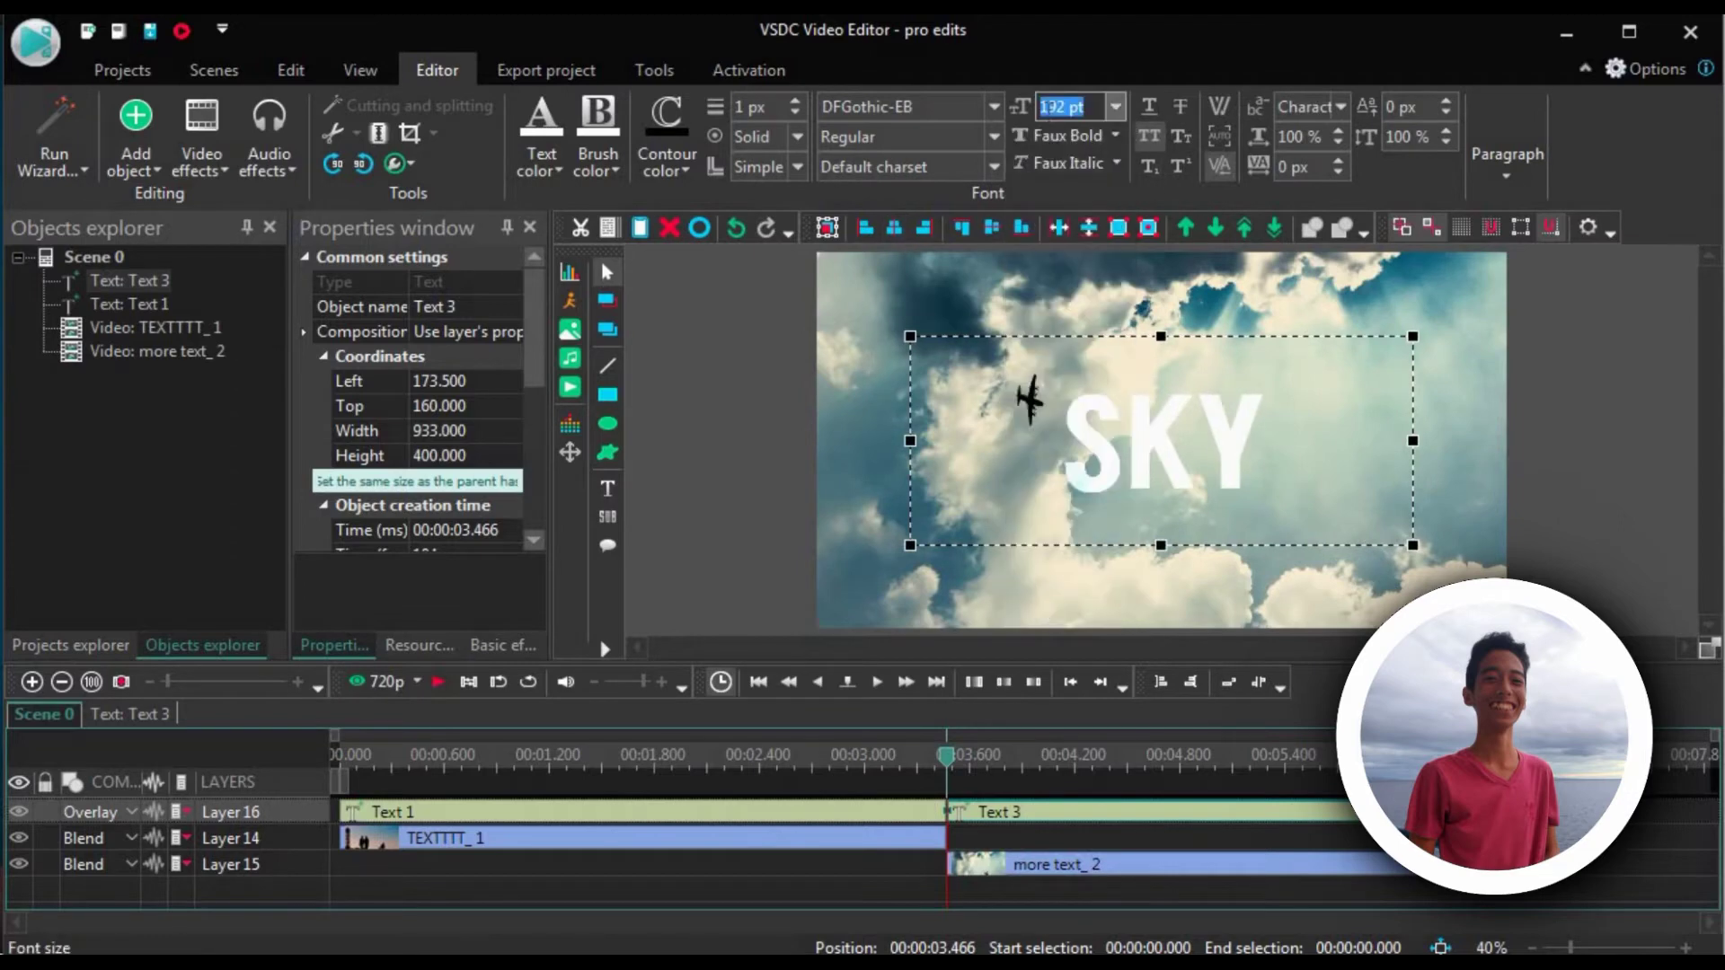
click(498, 681)
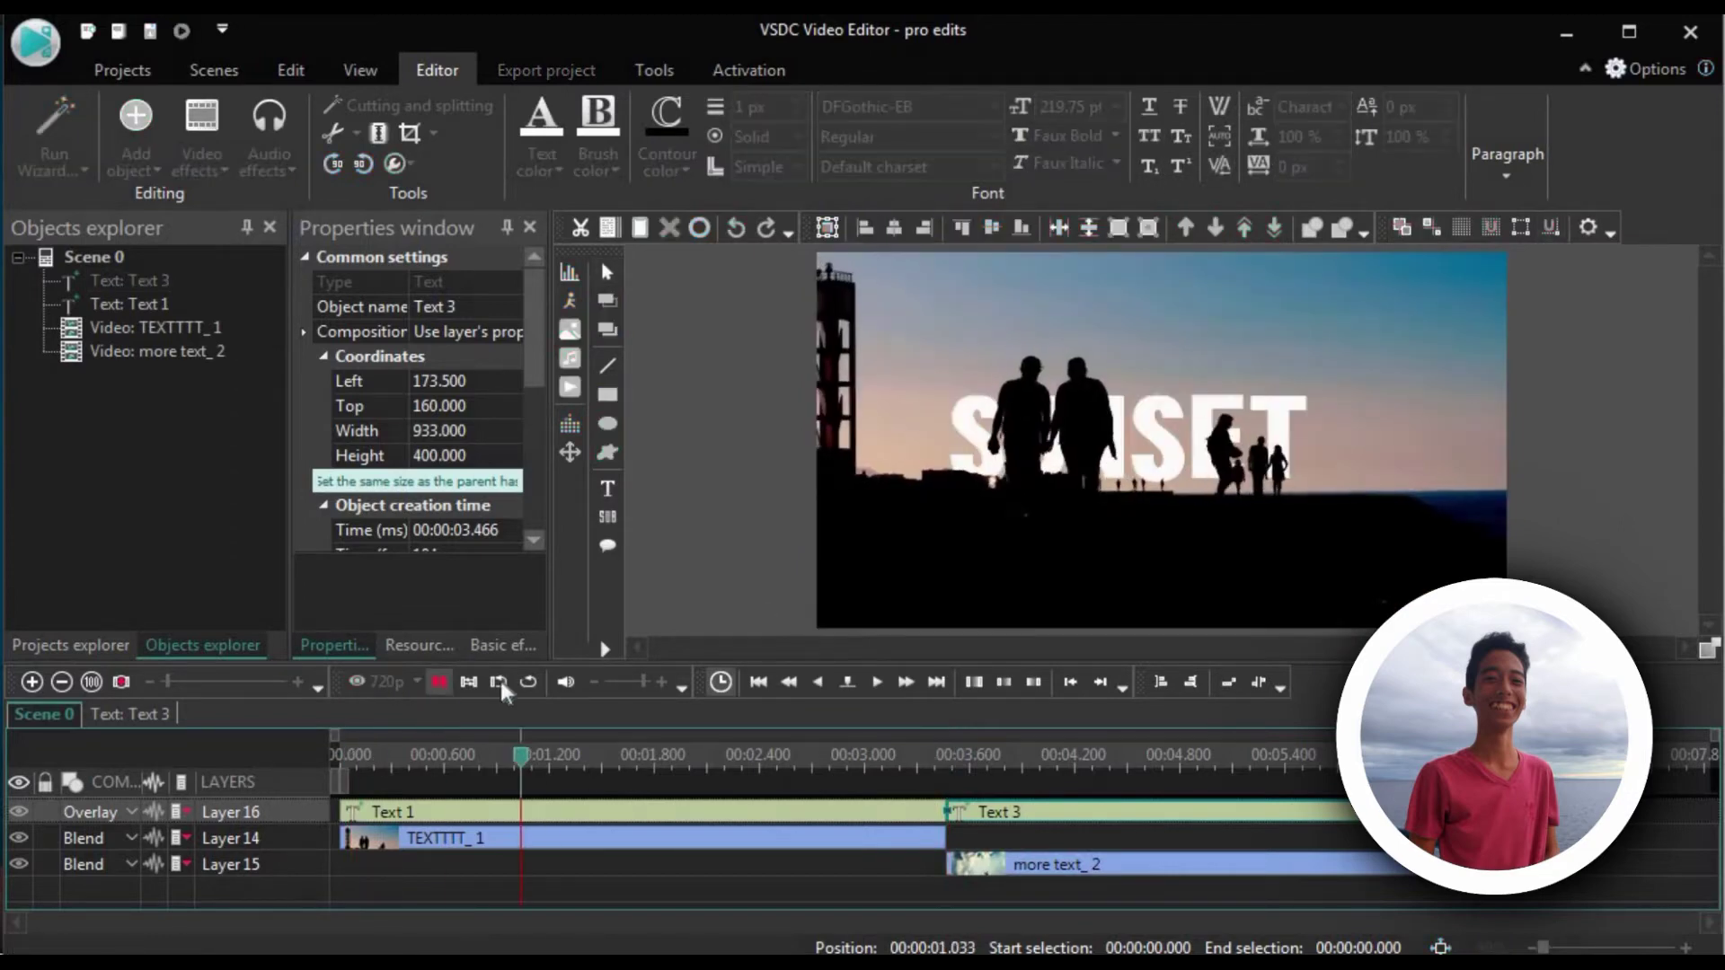
click(793, 880)
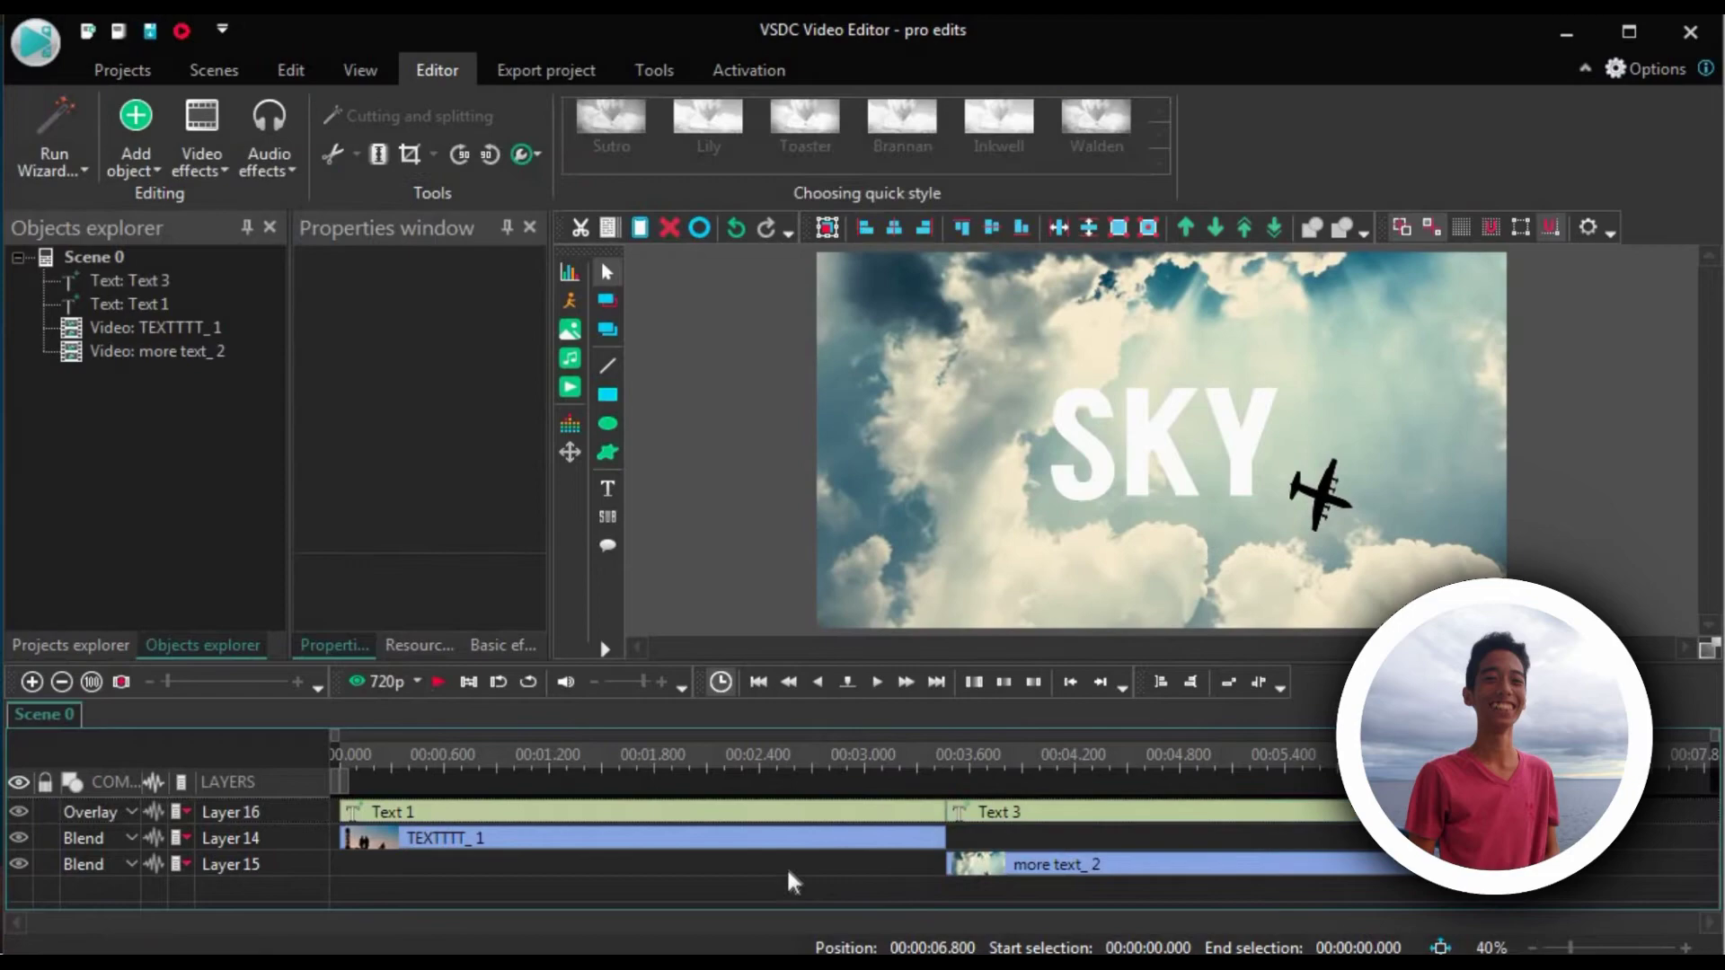